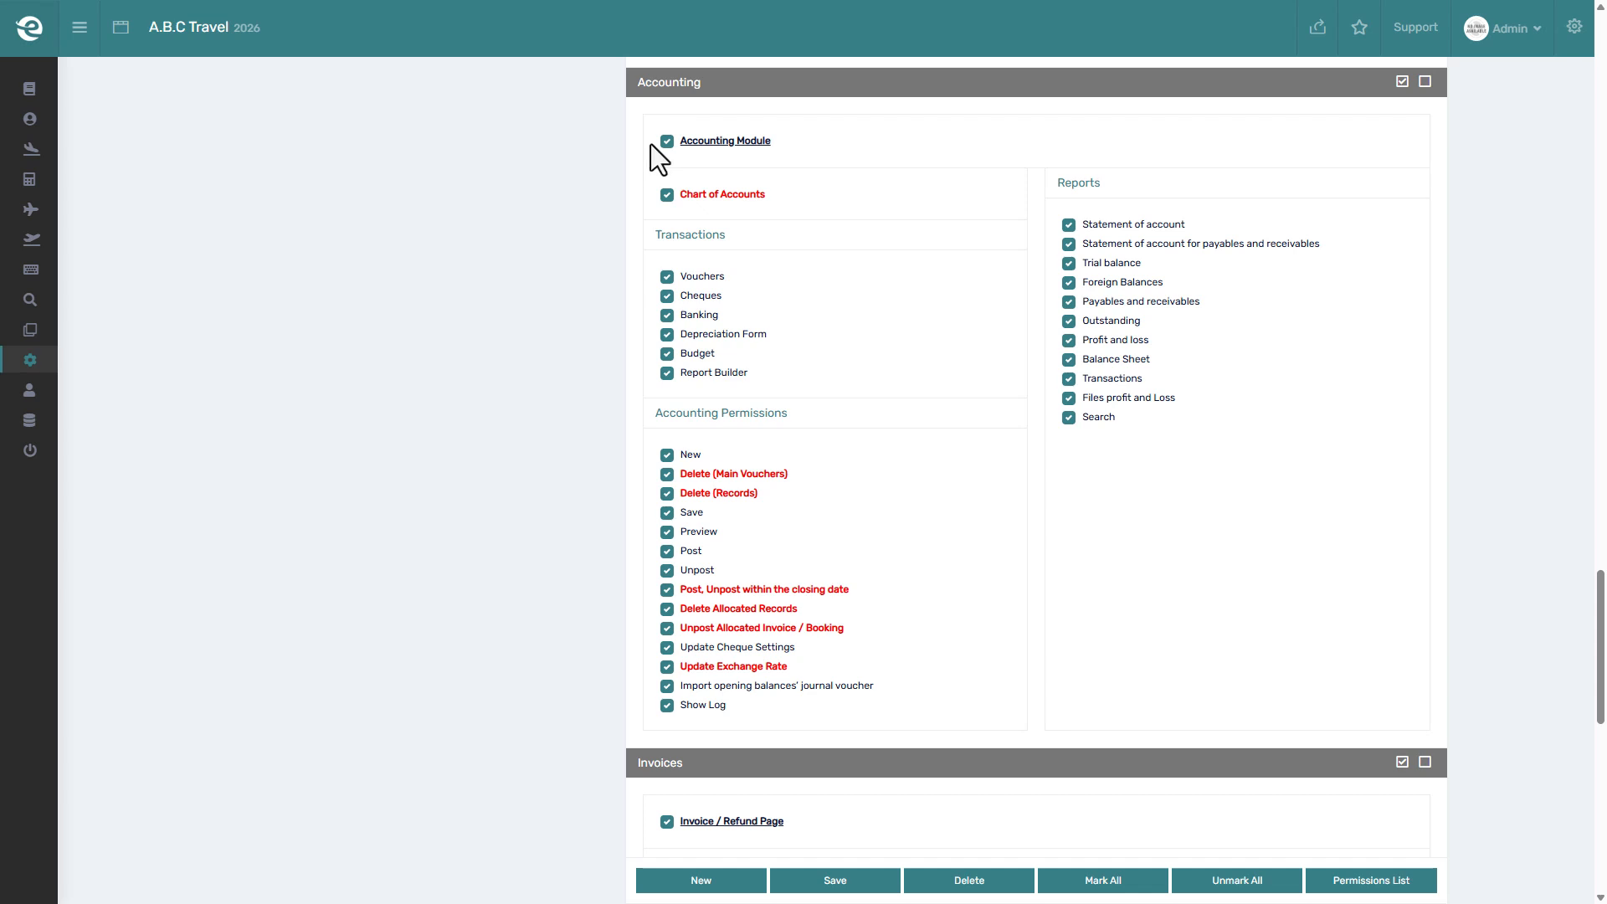
Turn the Accounting Module permission off and back on
click(666, 142)
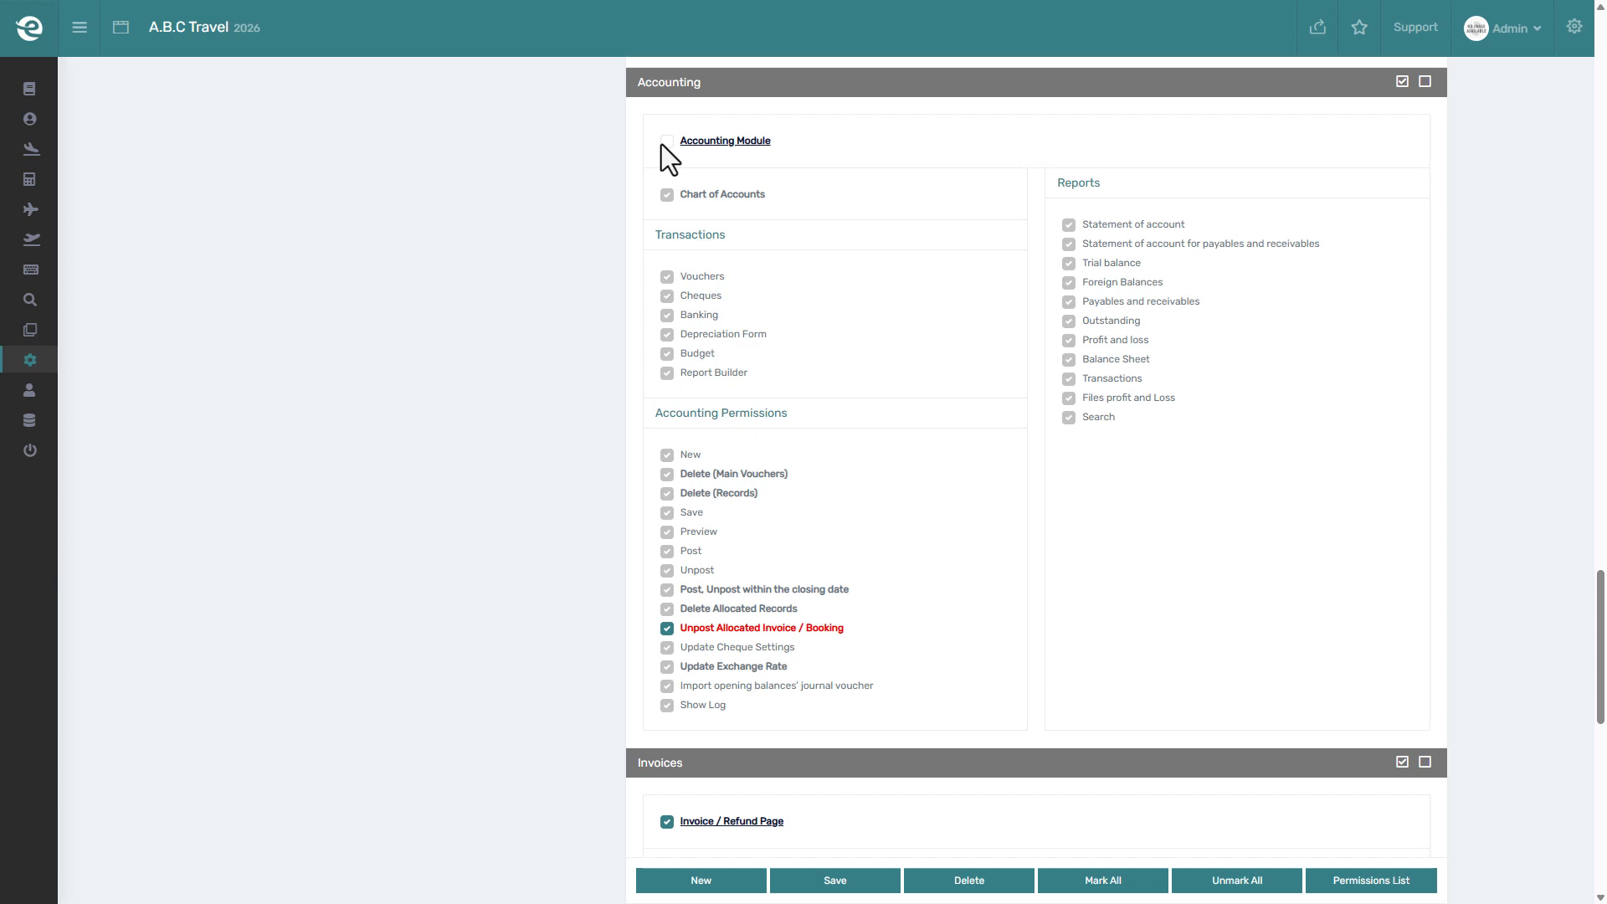
click(665, 141)
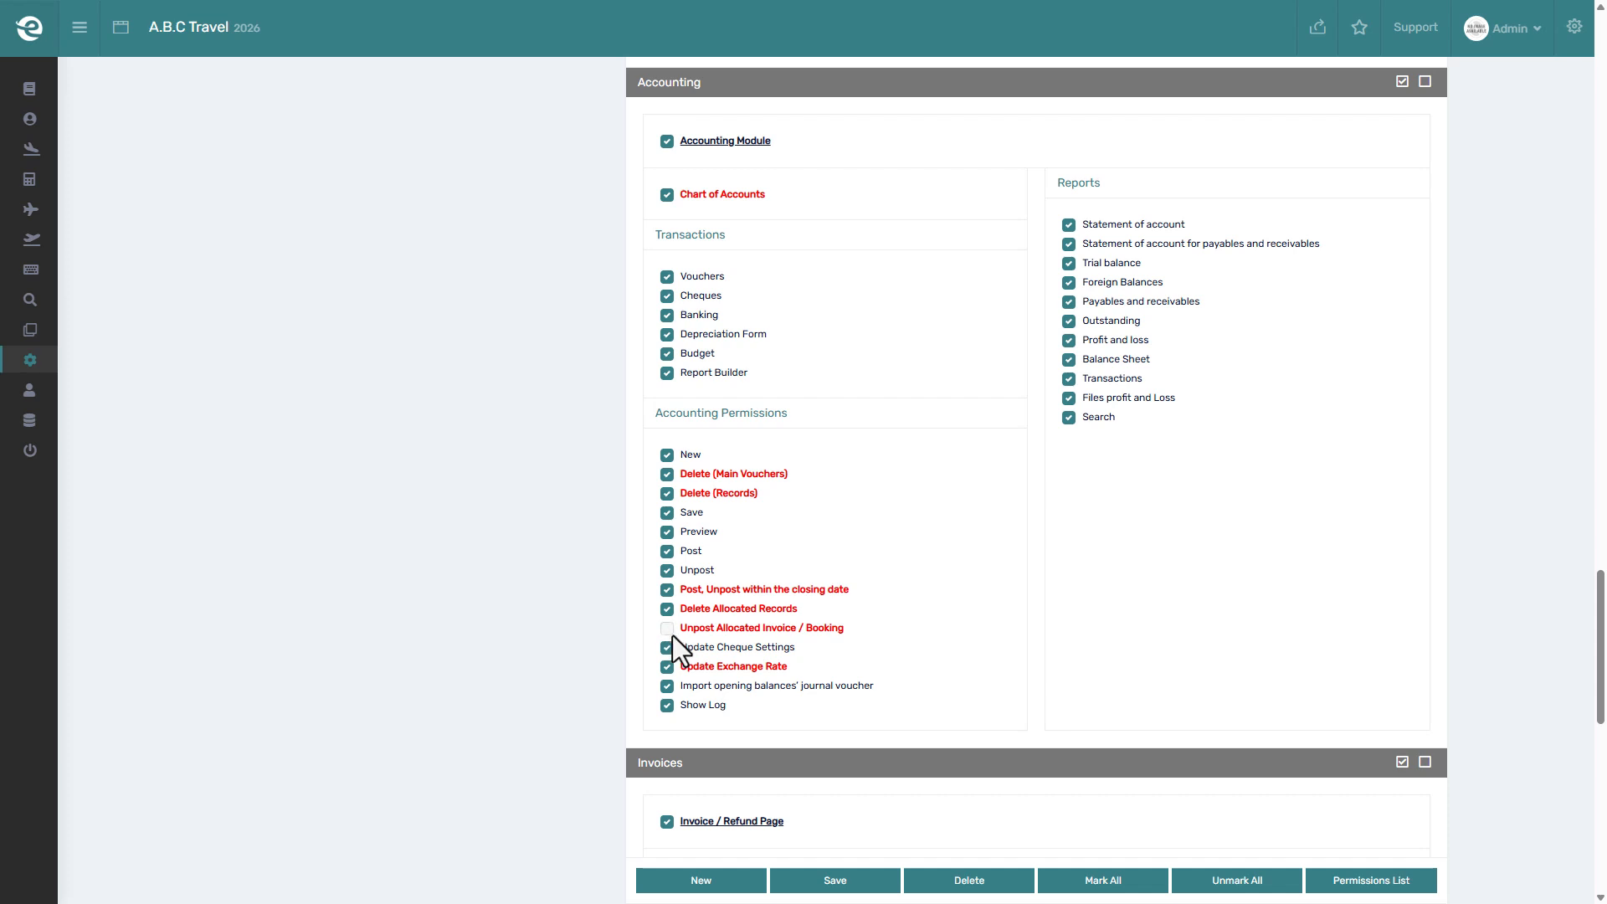
Save the permissions with Unpost Allocated Invoice / Booking disabled, and sign the restricted user out and back in
click(810, 879)
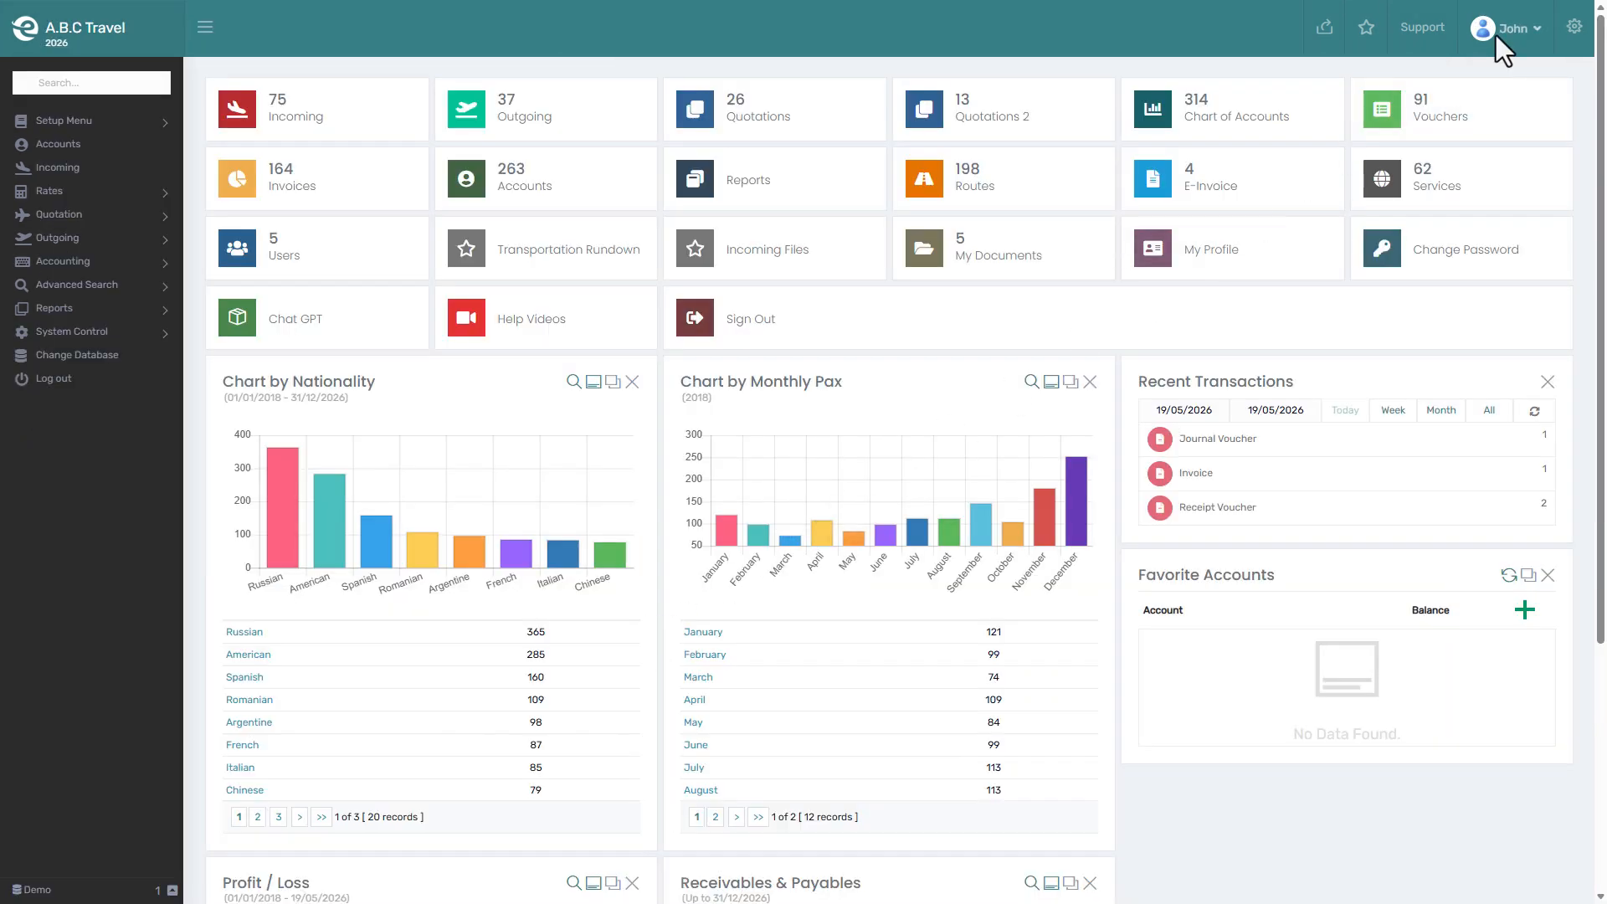
click(1494, 35)
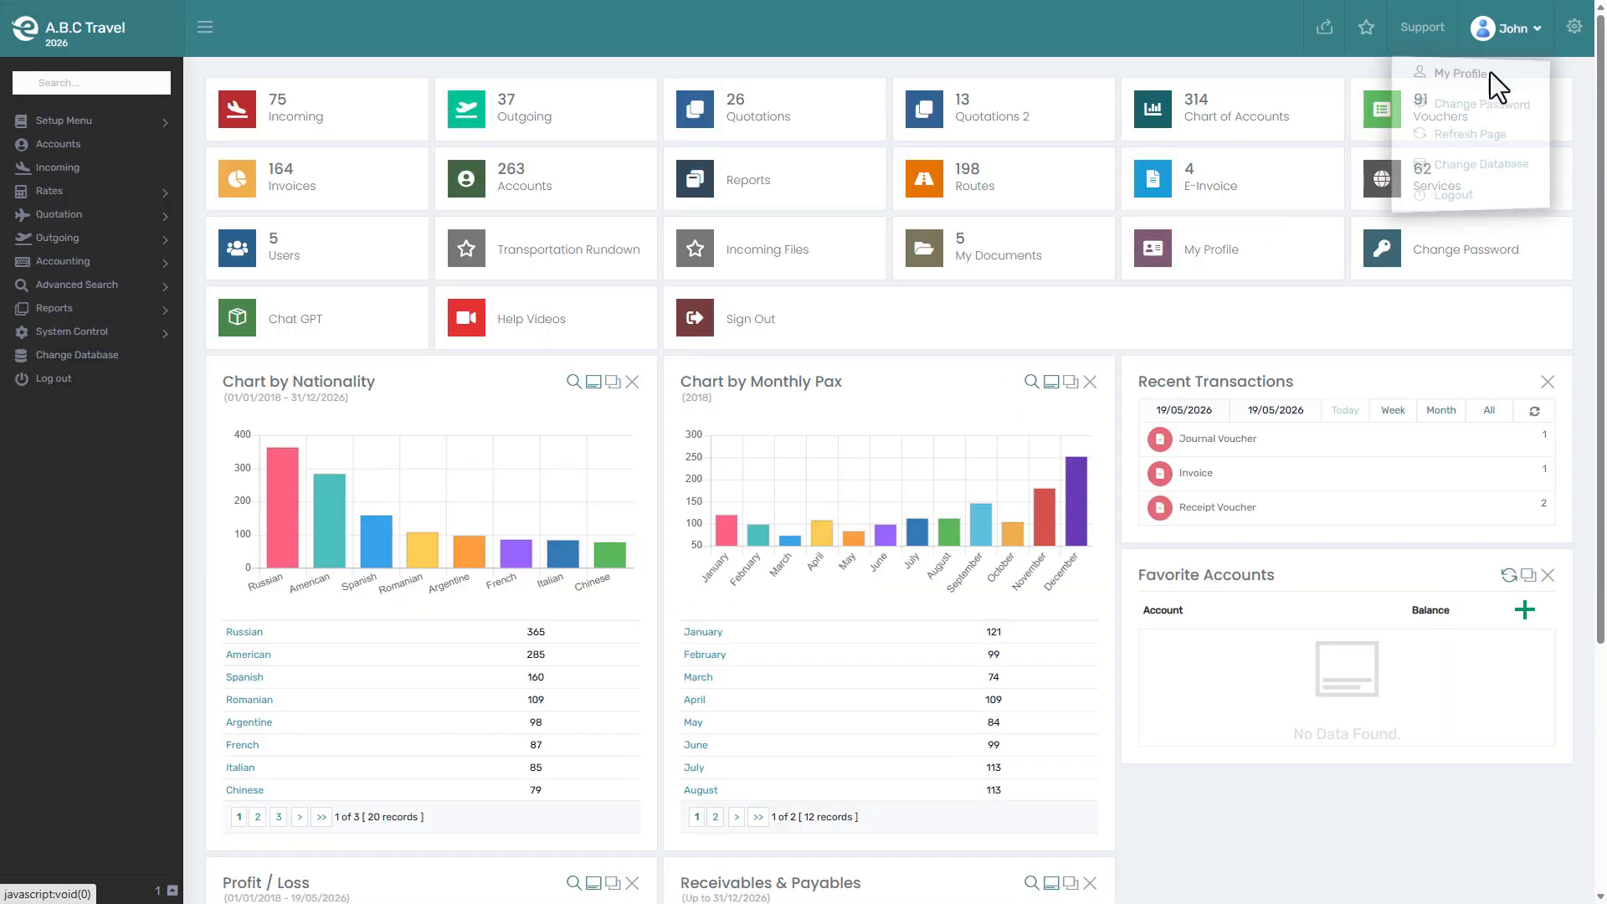
click(1471, 194)
click(886, 387)
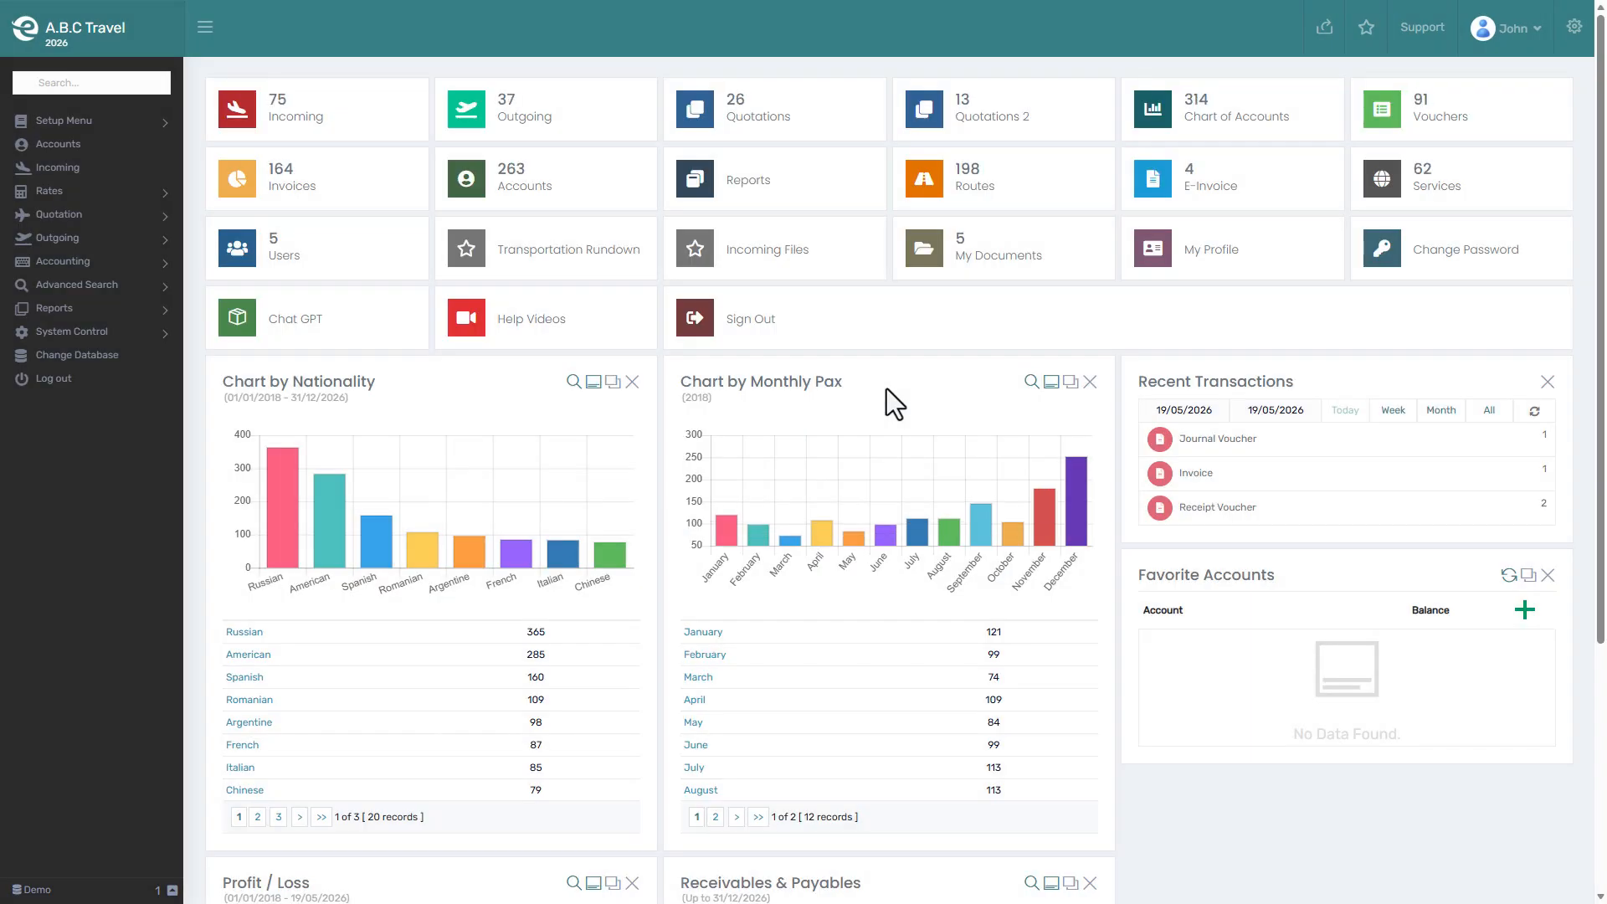
Open the Amman Hotel 4* reservation checking in 01/05/2026 from the incoming file Global - Maxis - May 2026
click(353, 118)
click(308, 297)
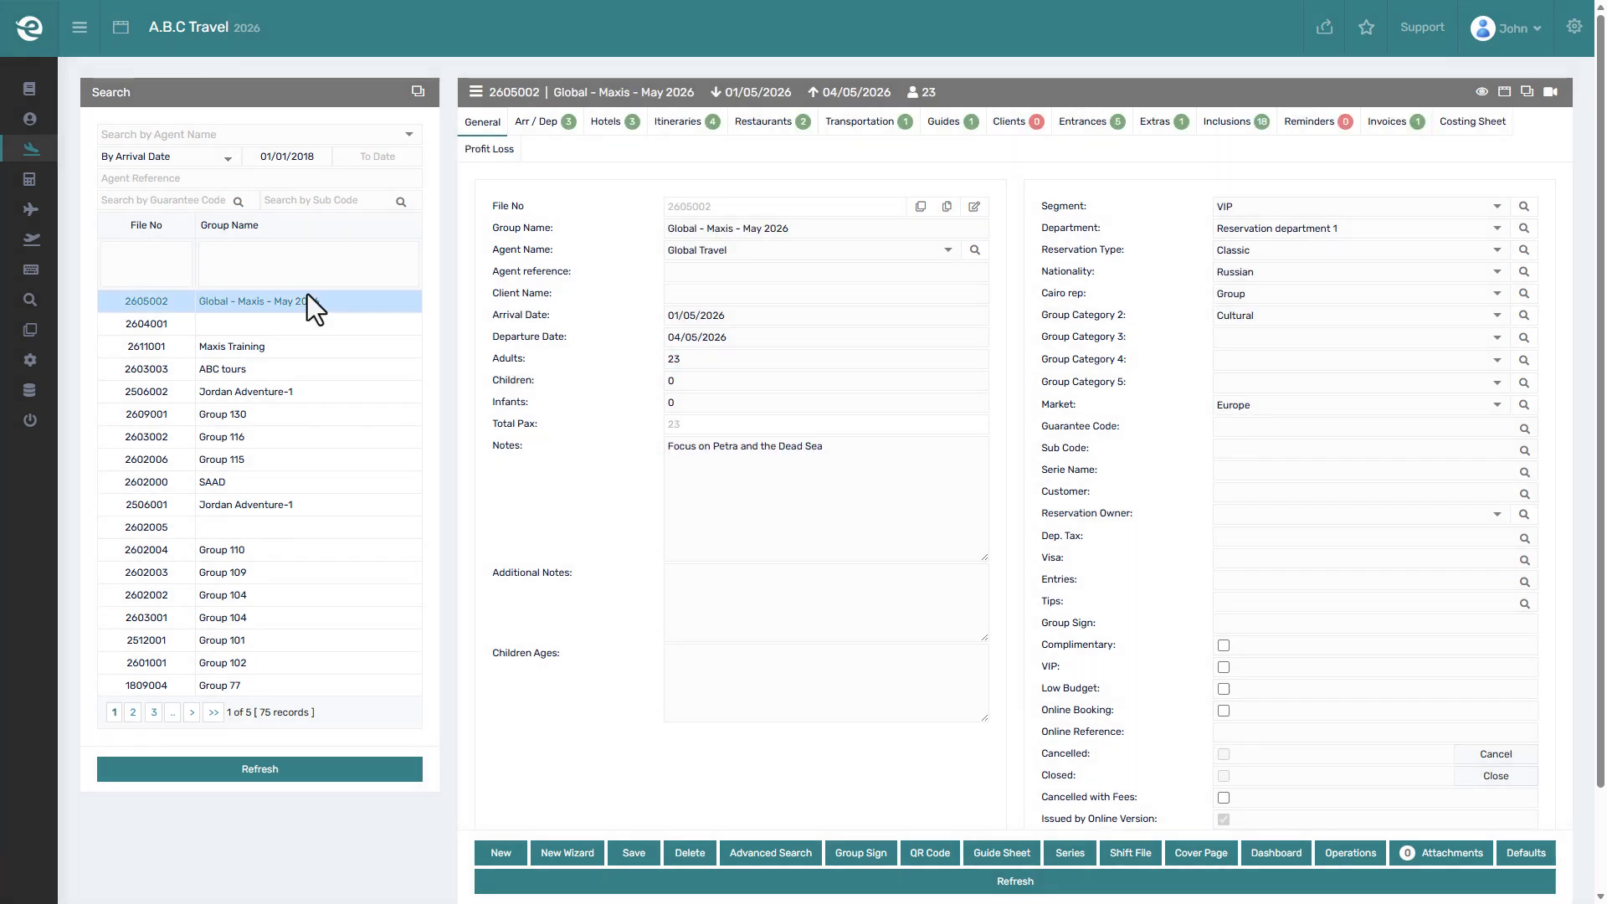
click(625, 125)
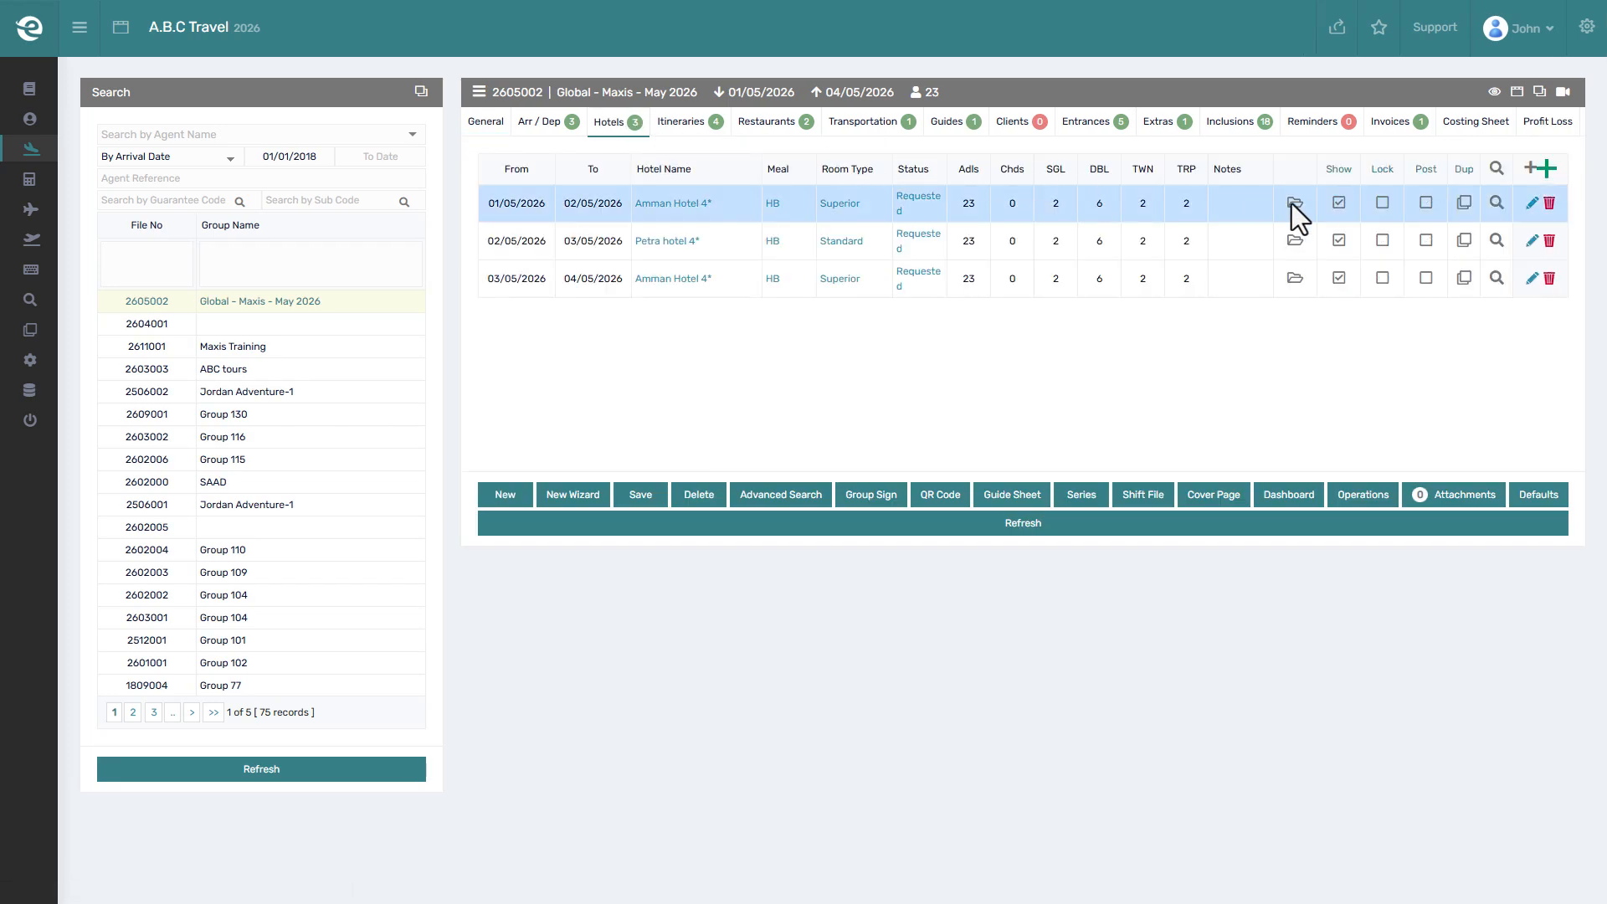
click(1294, 203)
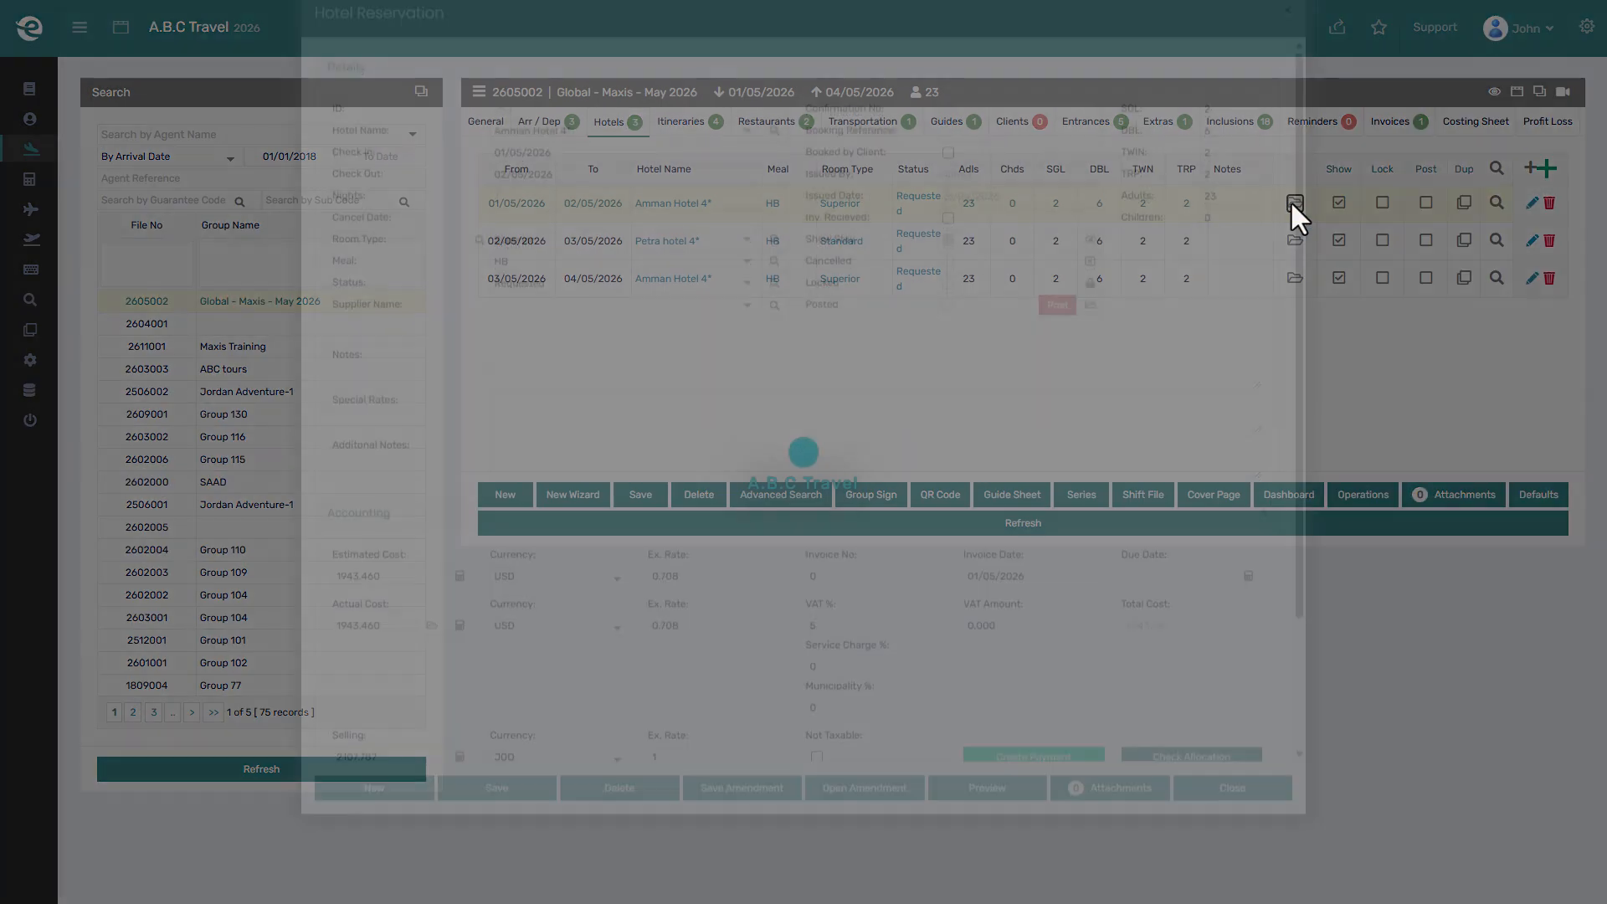
Post the Amman Hotel 4* reservation and unpost it again
click(1061, 340)
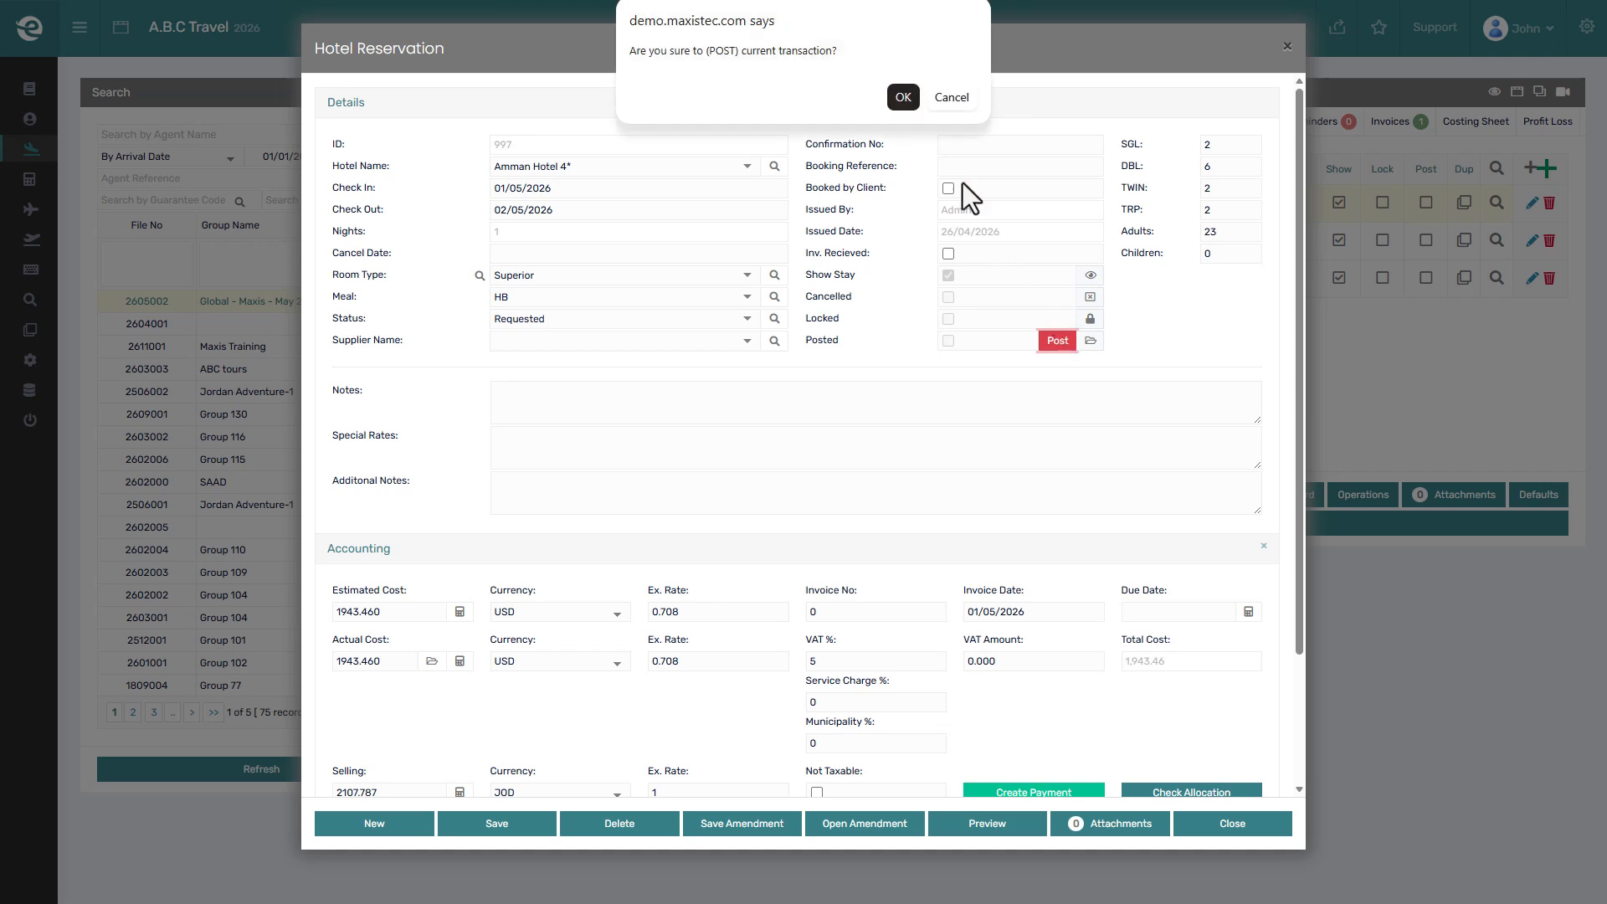
click(901, 97)
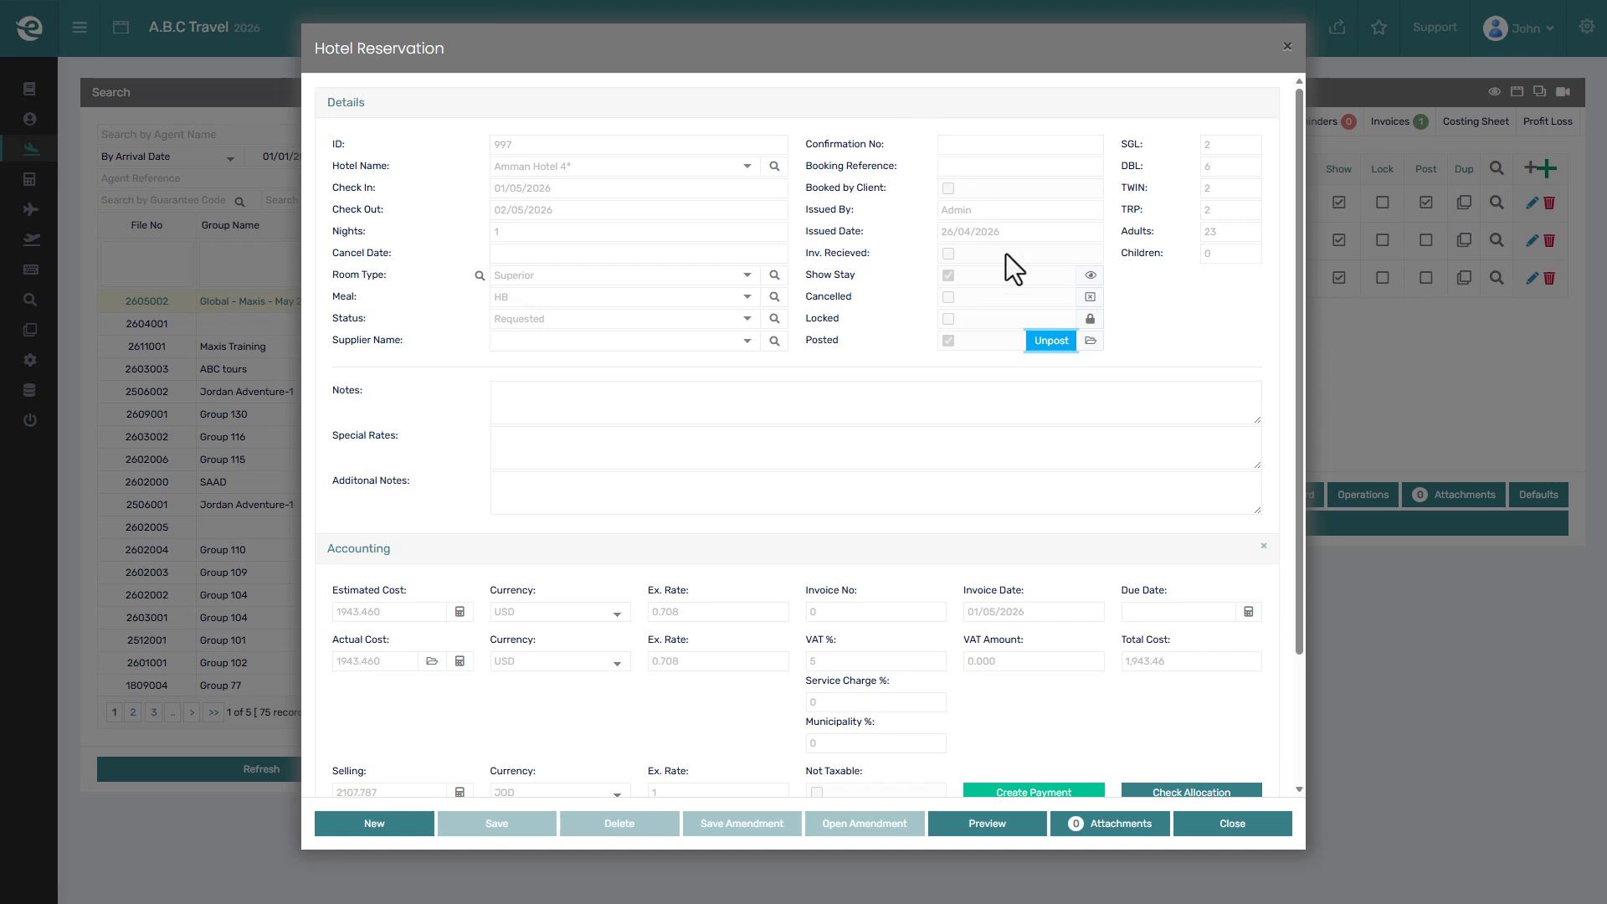
click(1065, 347)
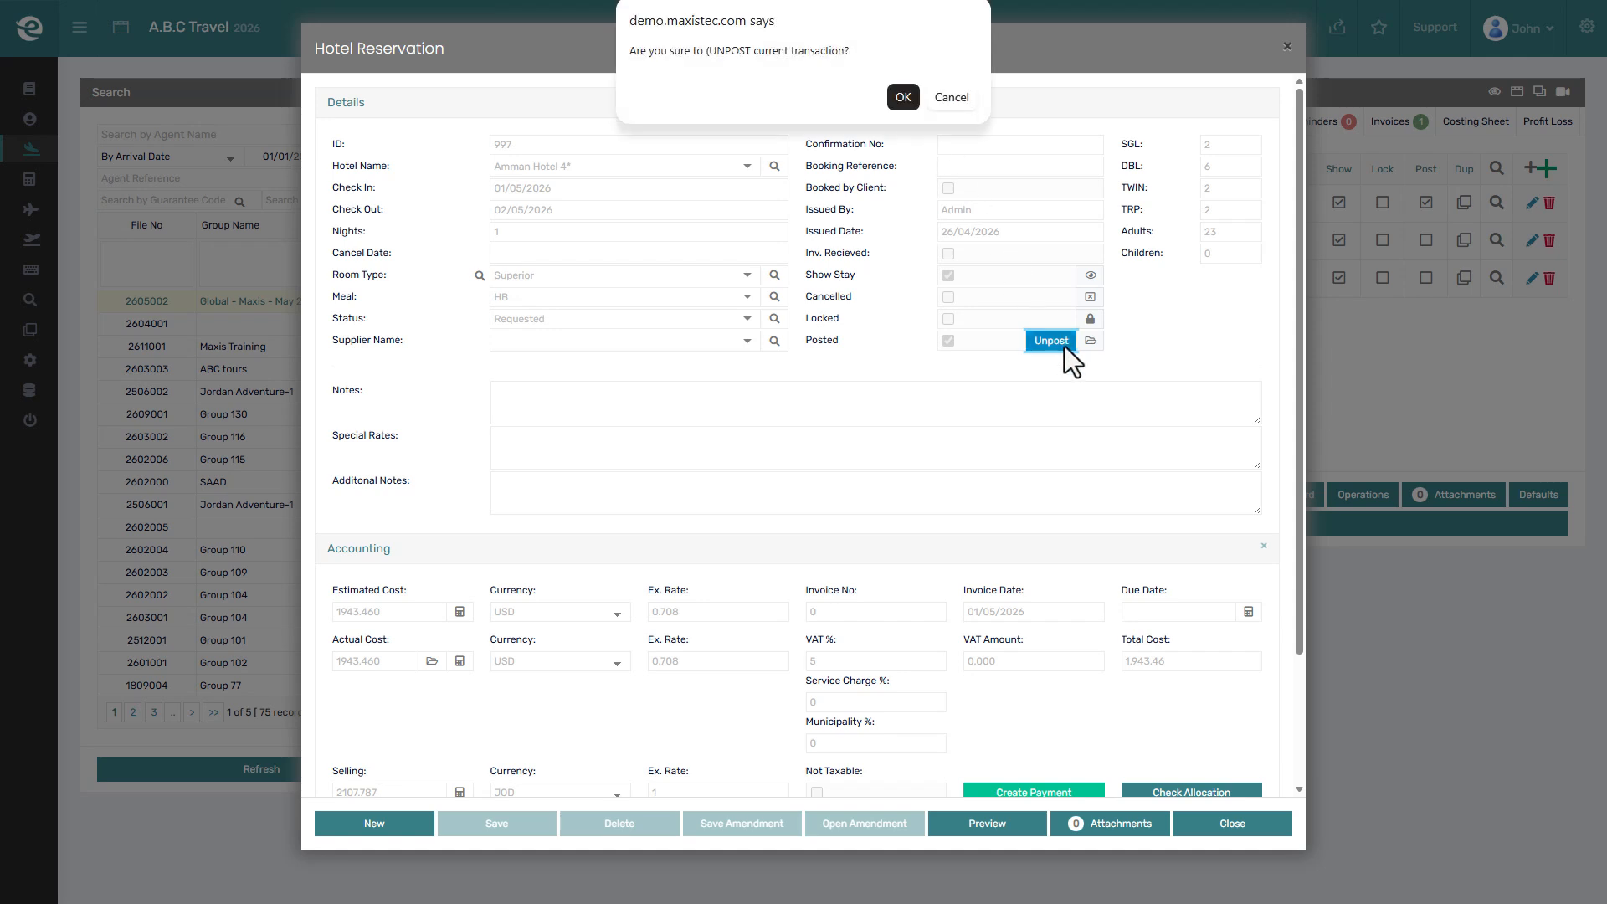
click(901, 97)
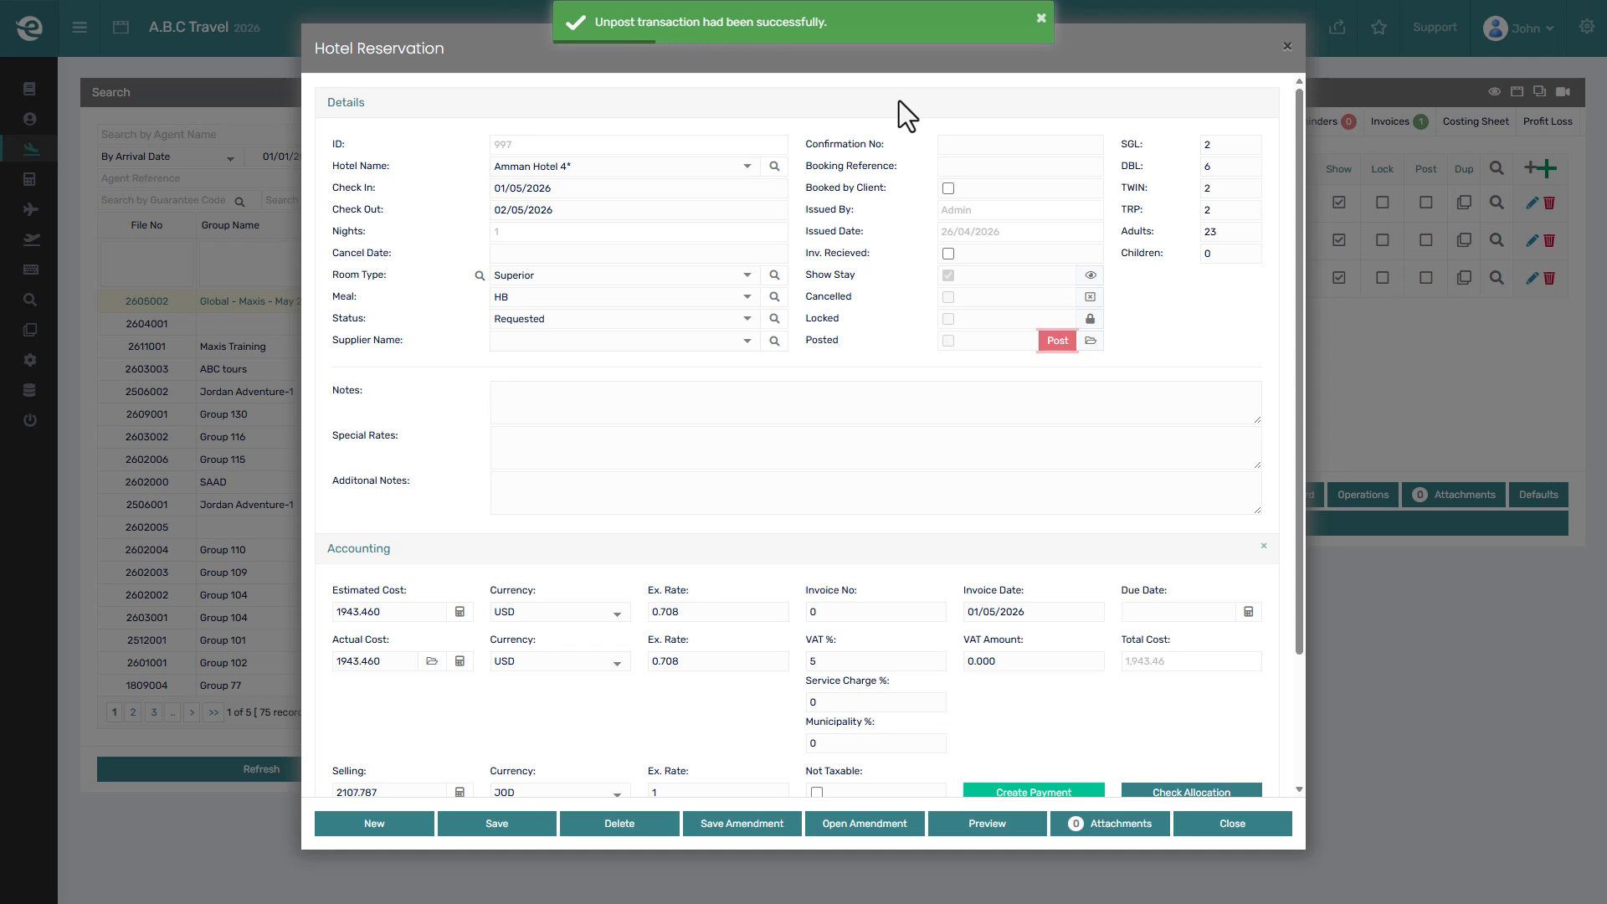
Post the hotel reservation and create an allocated payment voucher for it with Housing Bank ( USD ) as the credit side
click(1058, 340)
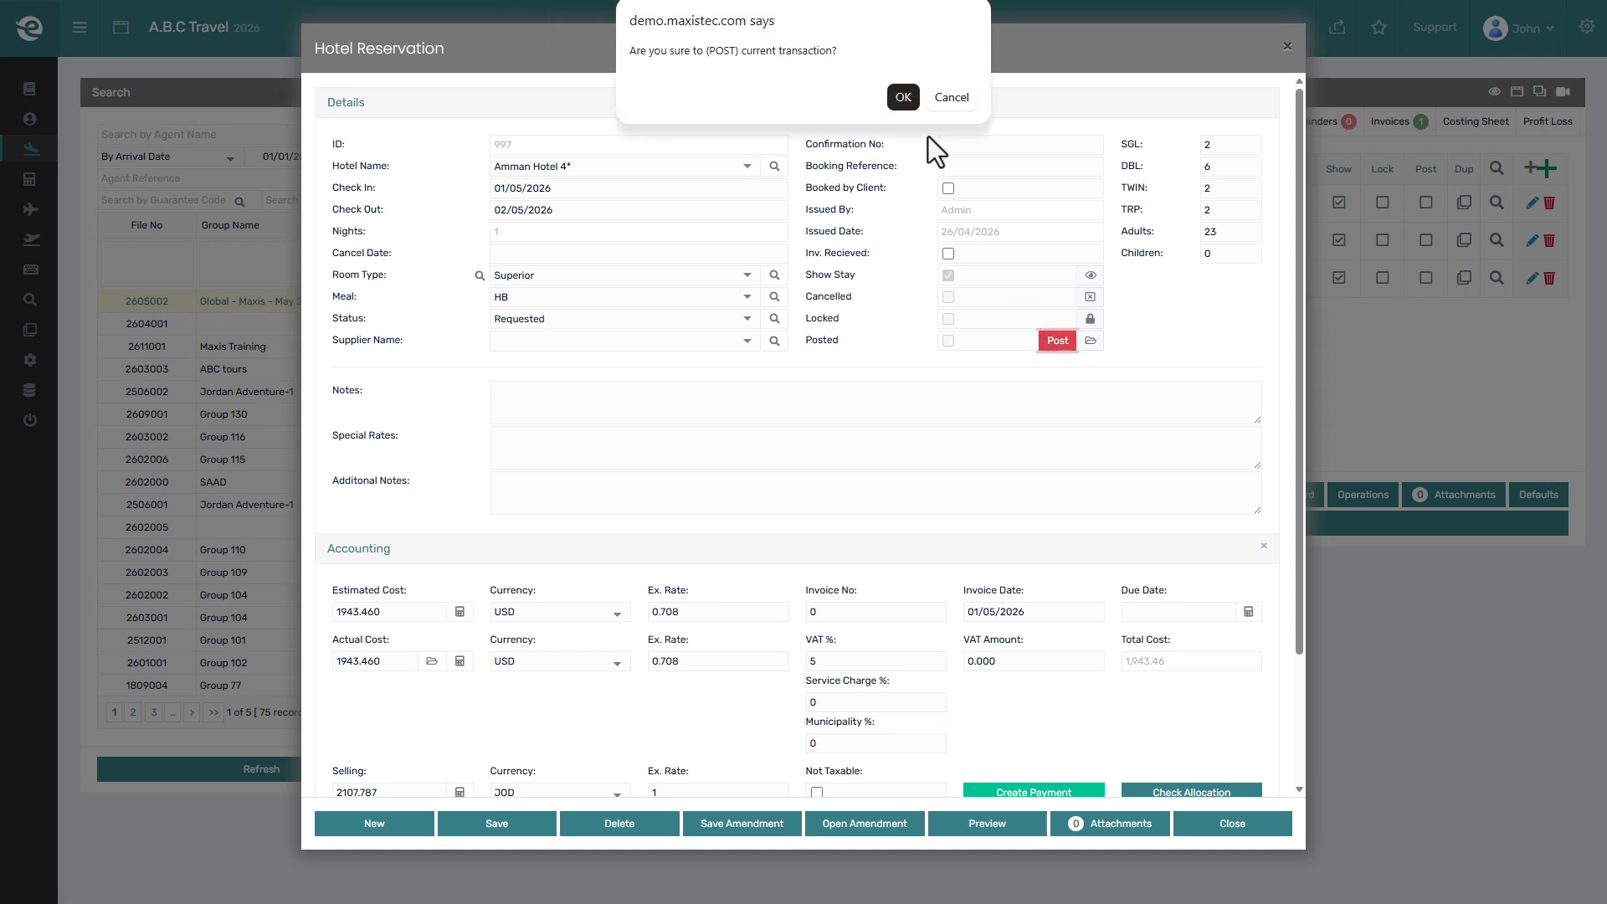
click(906, 97)
scroll(961, 319, down, 2)
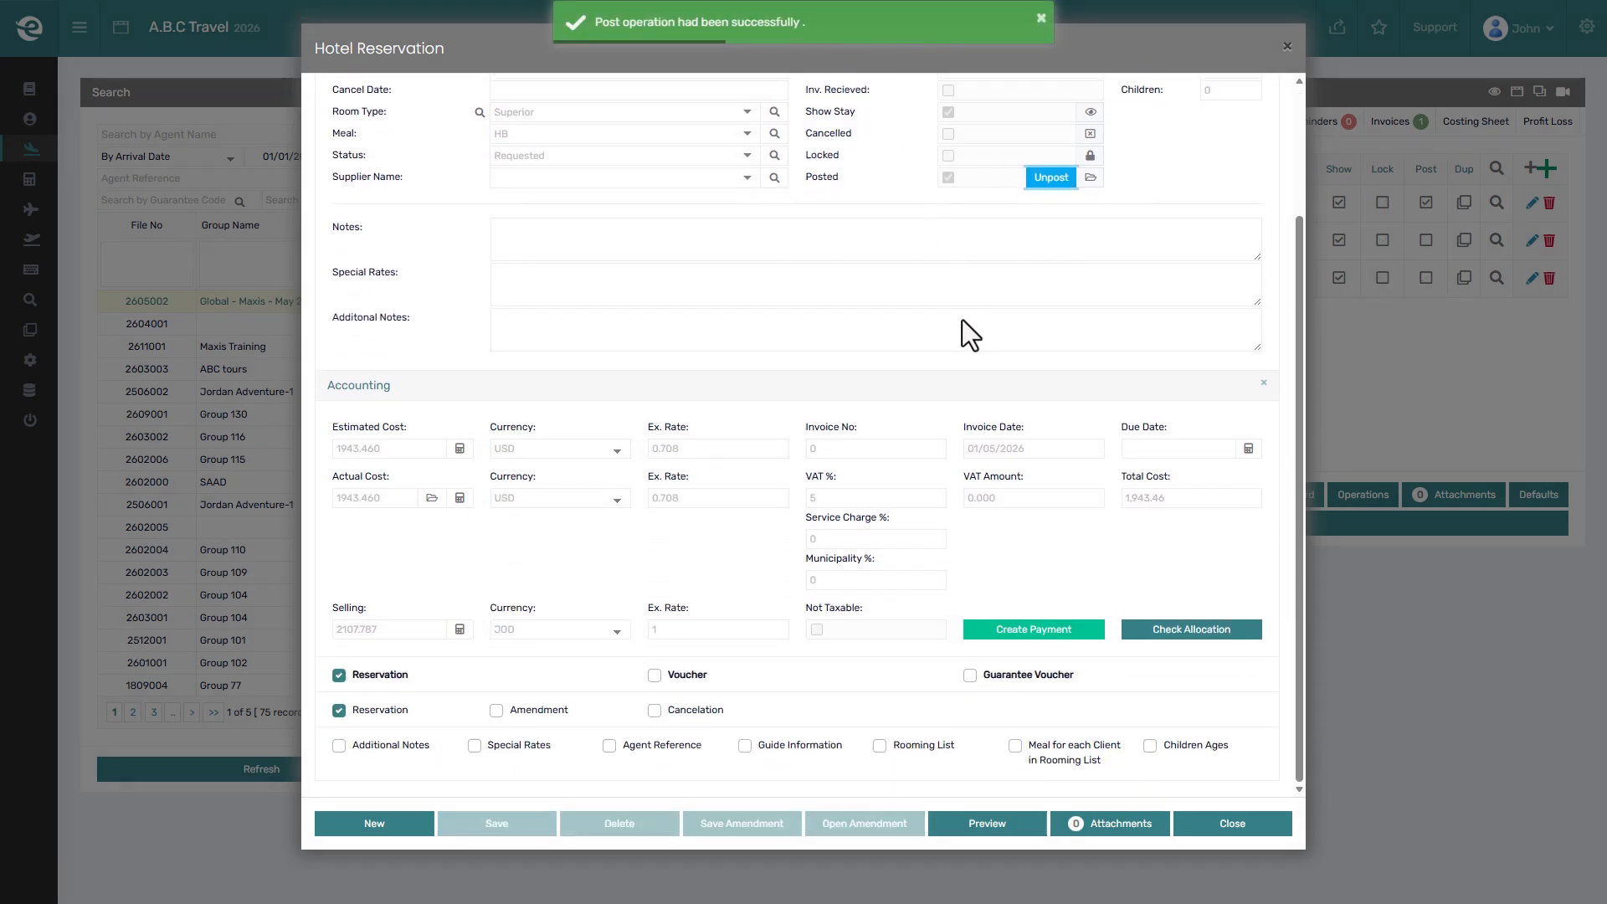
click(1042, 629)
click(644, 293)
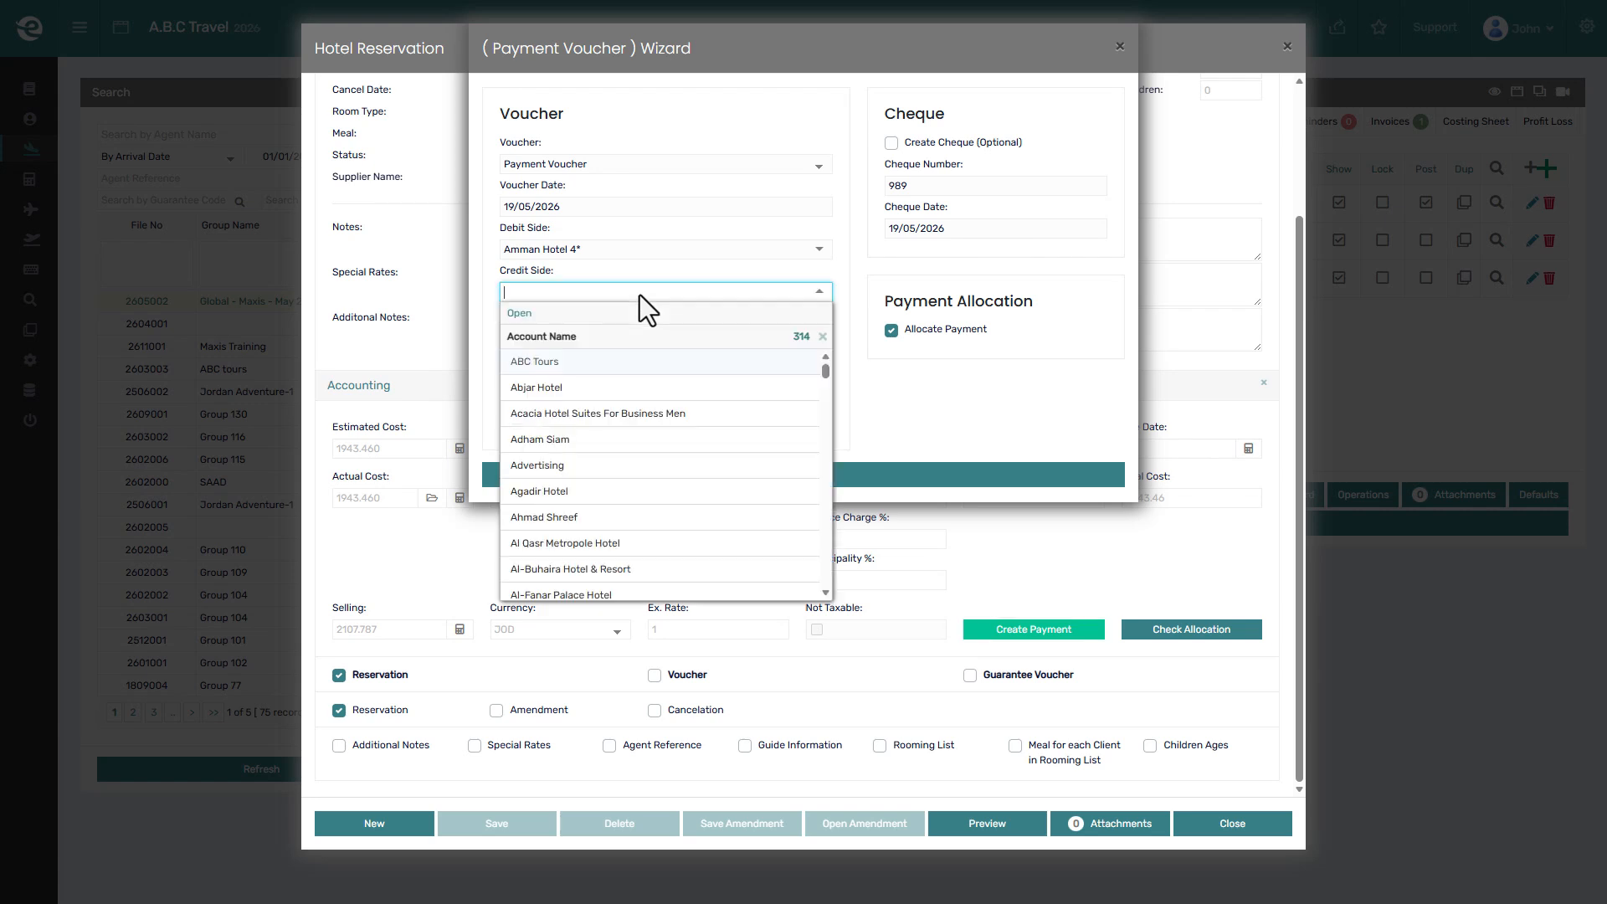
text(ban)
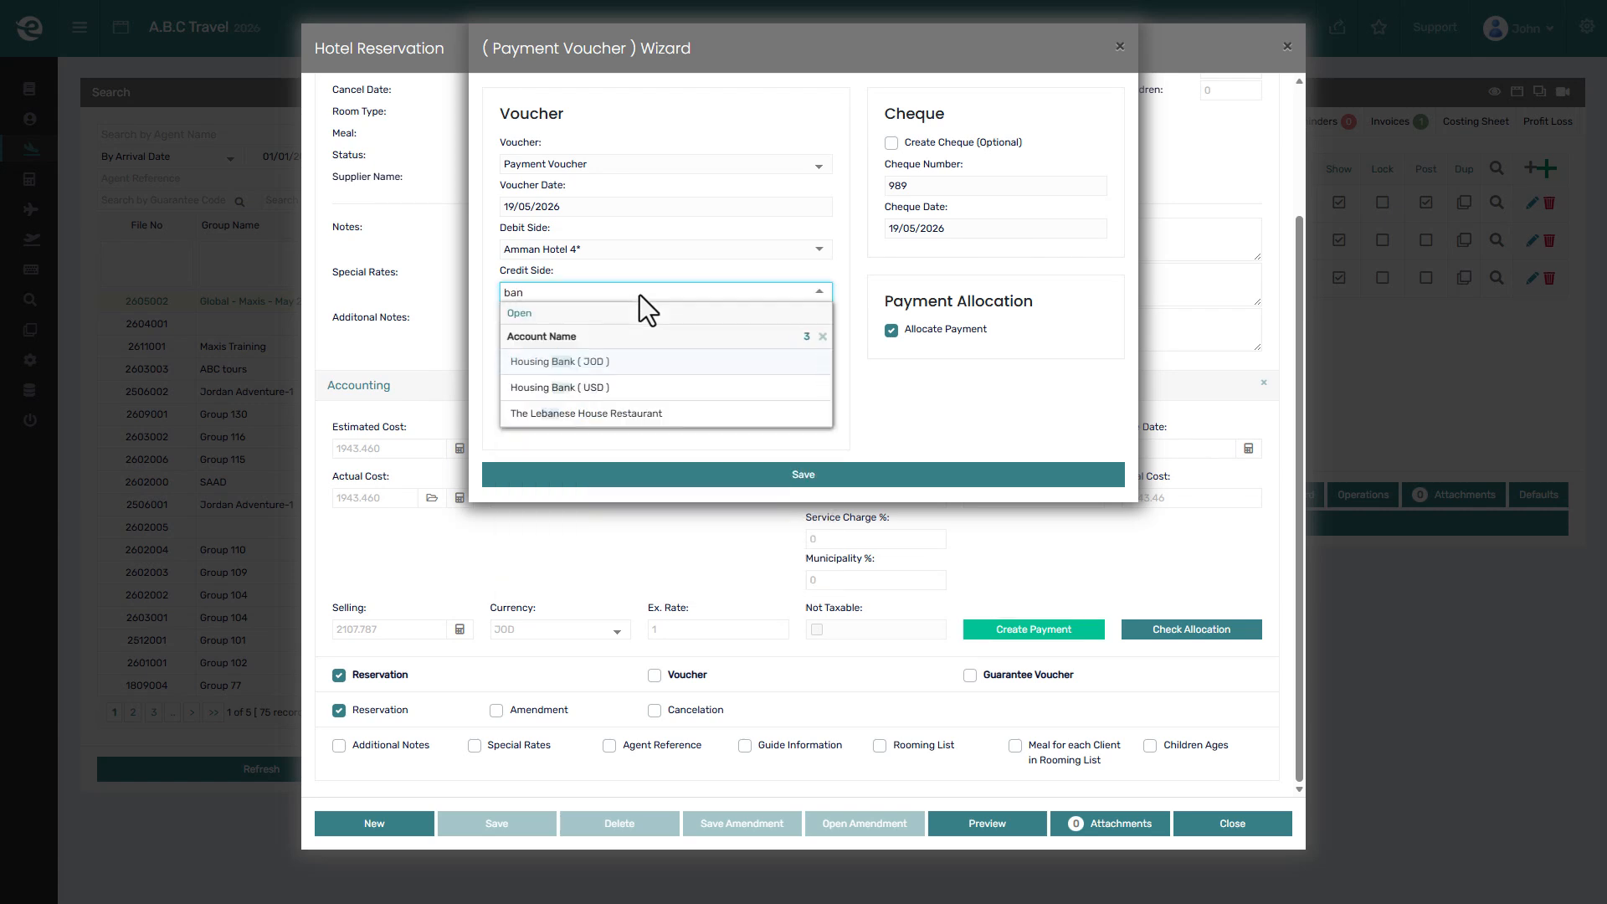
click(619, 387)
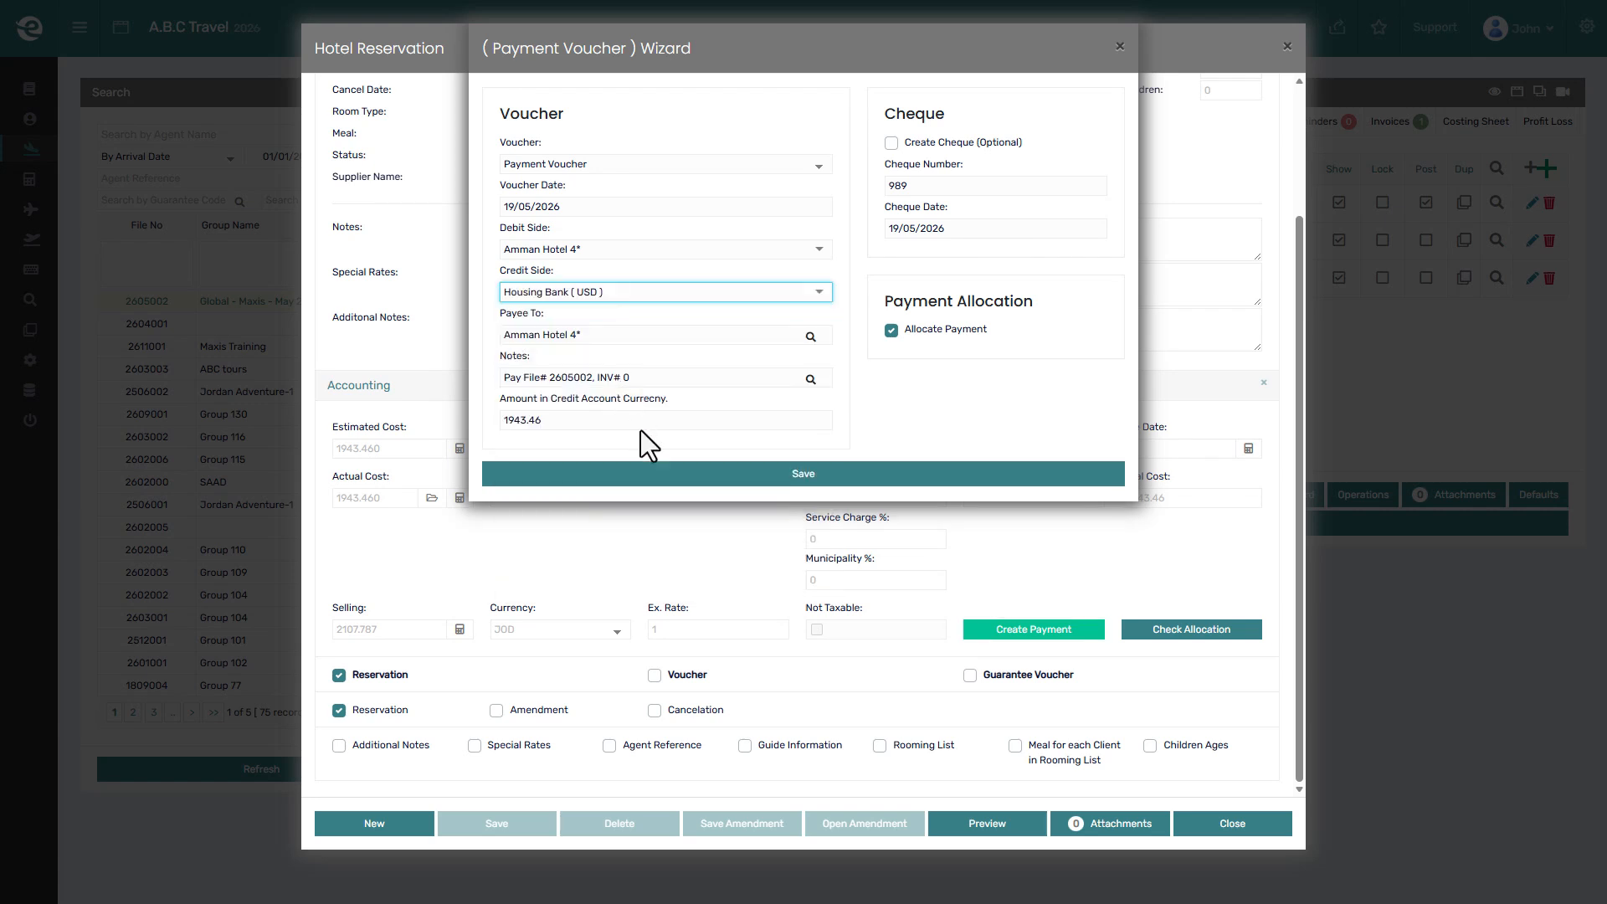
click(657, 473)
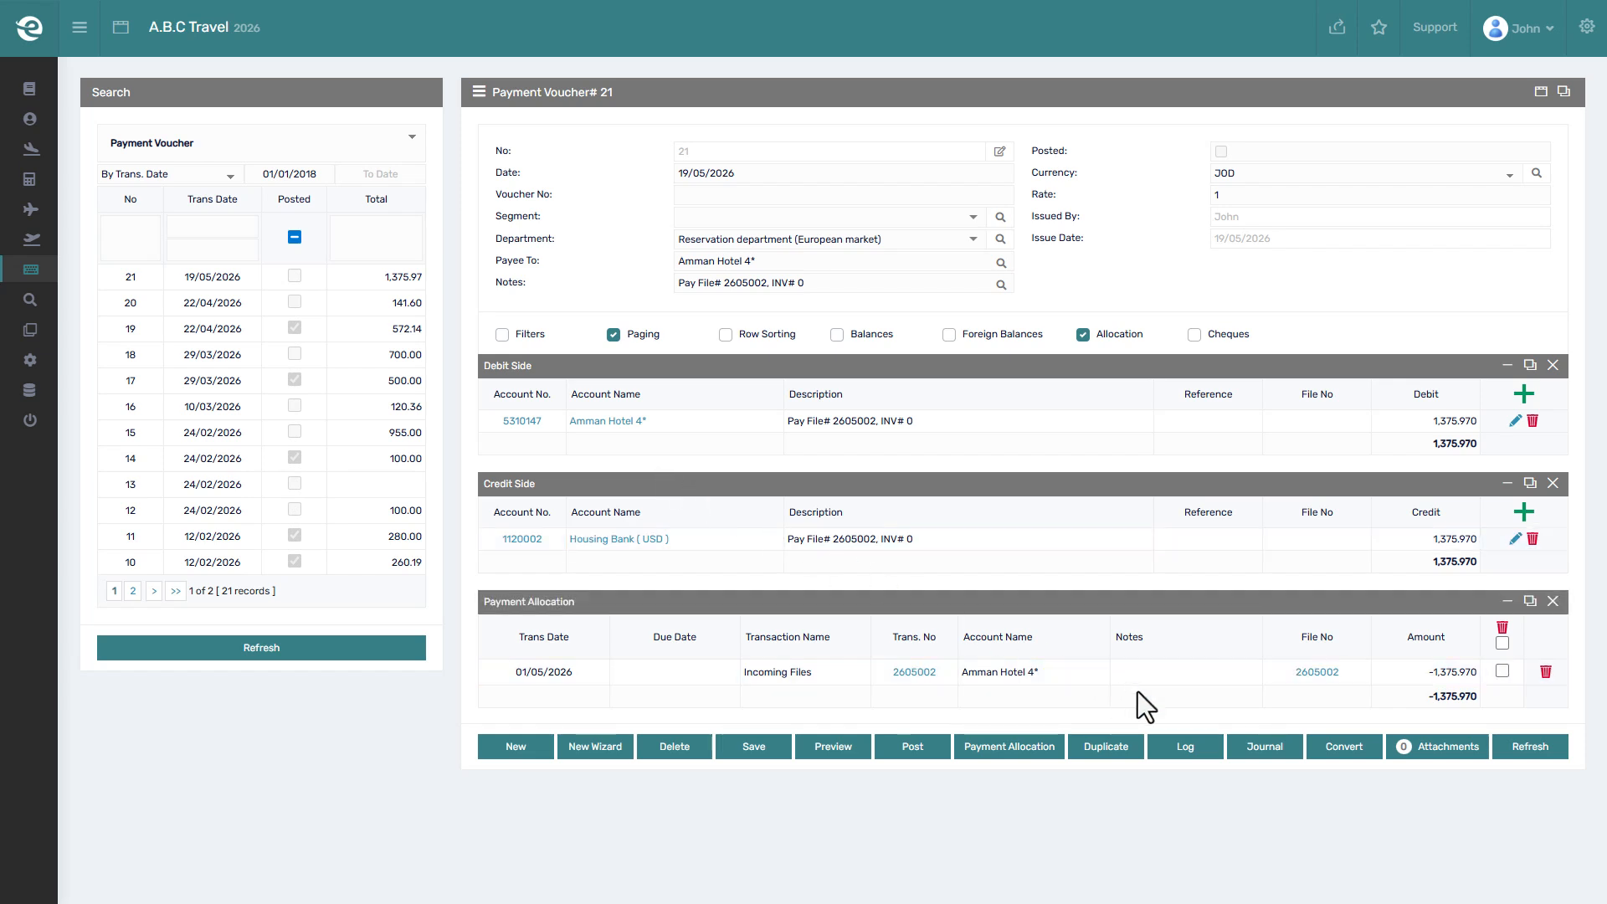
double_click(1021, 677)
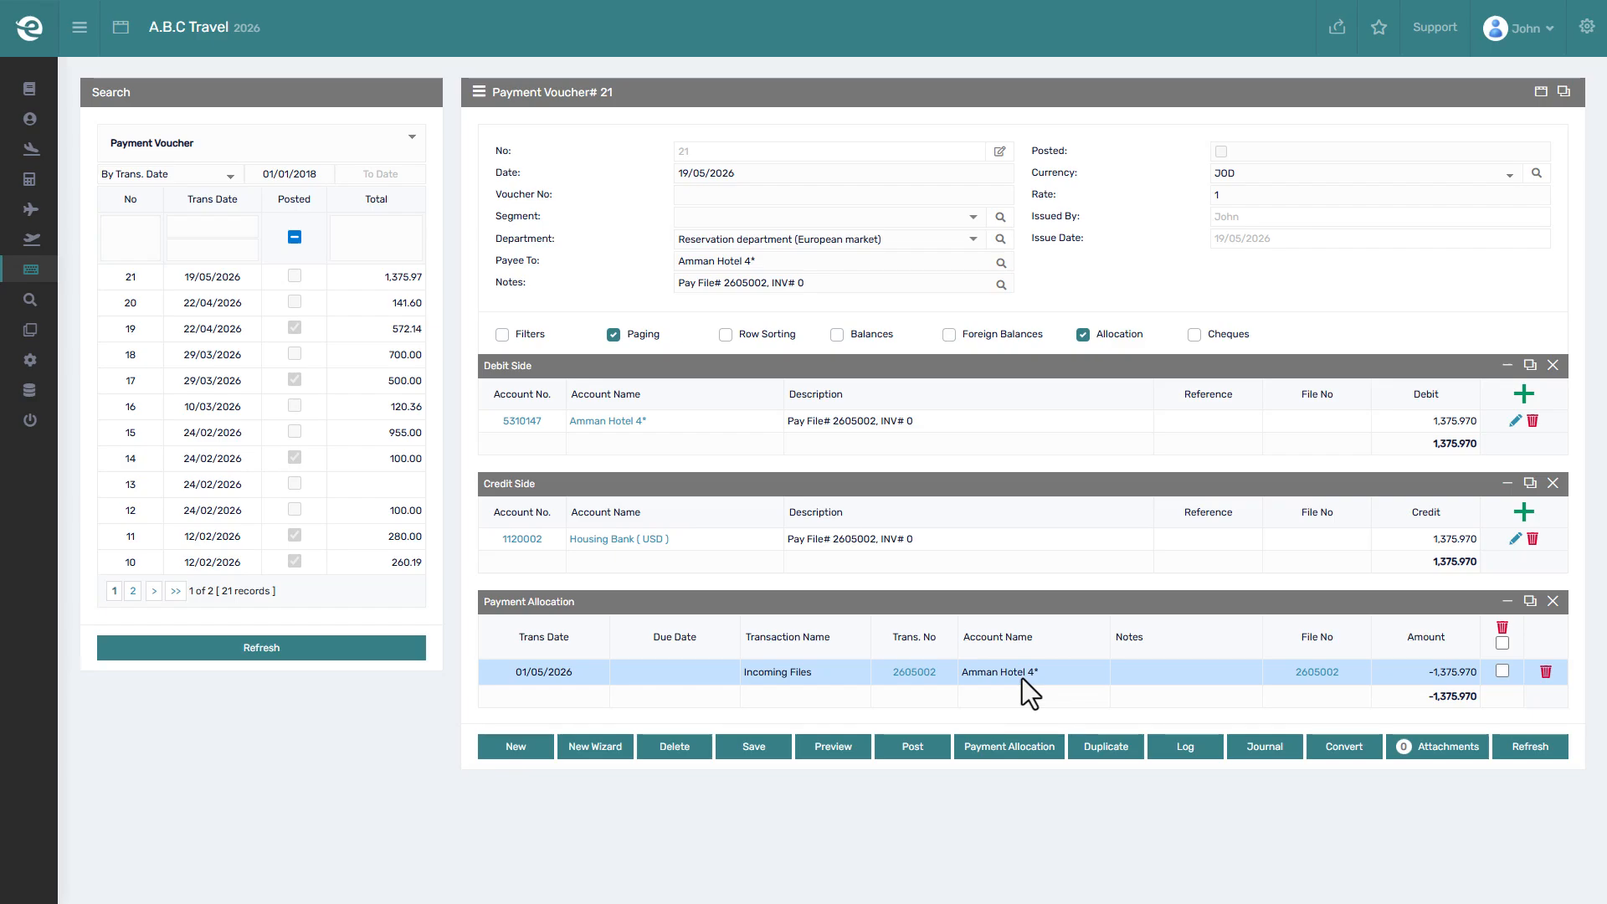
Try to unpost the allocated Amman Hotel 4* reservation, and close the reservation
scroll(1022, 677, up, 2)
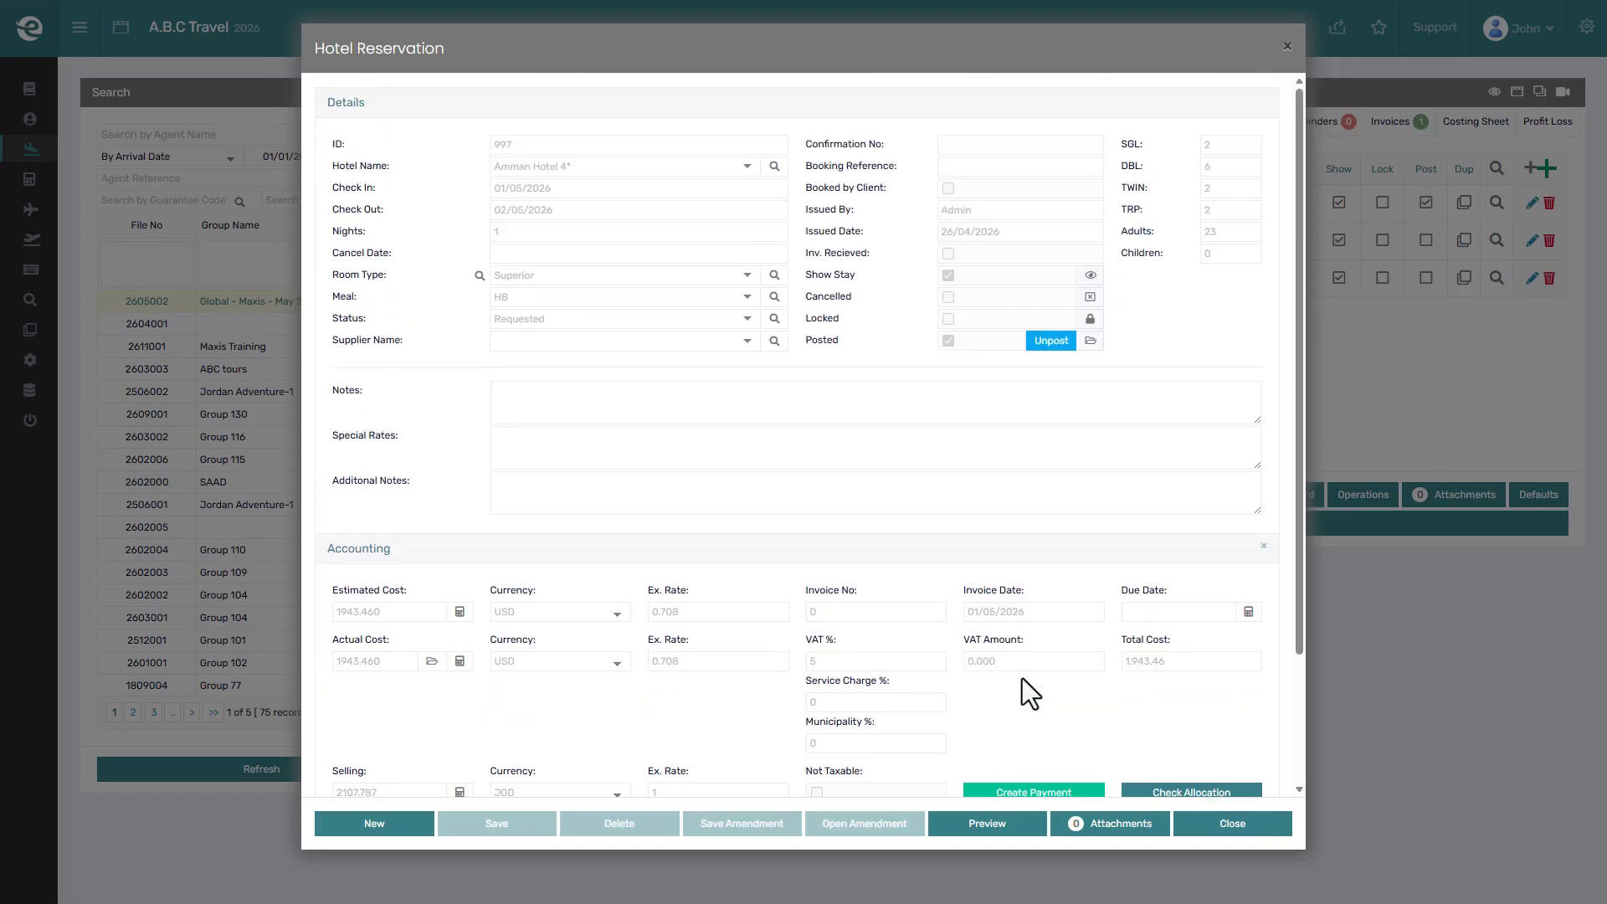
click(1052, 342)
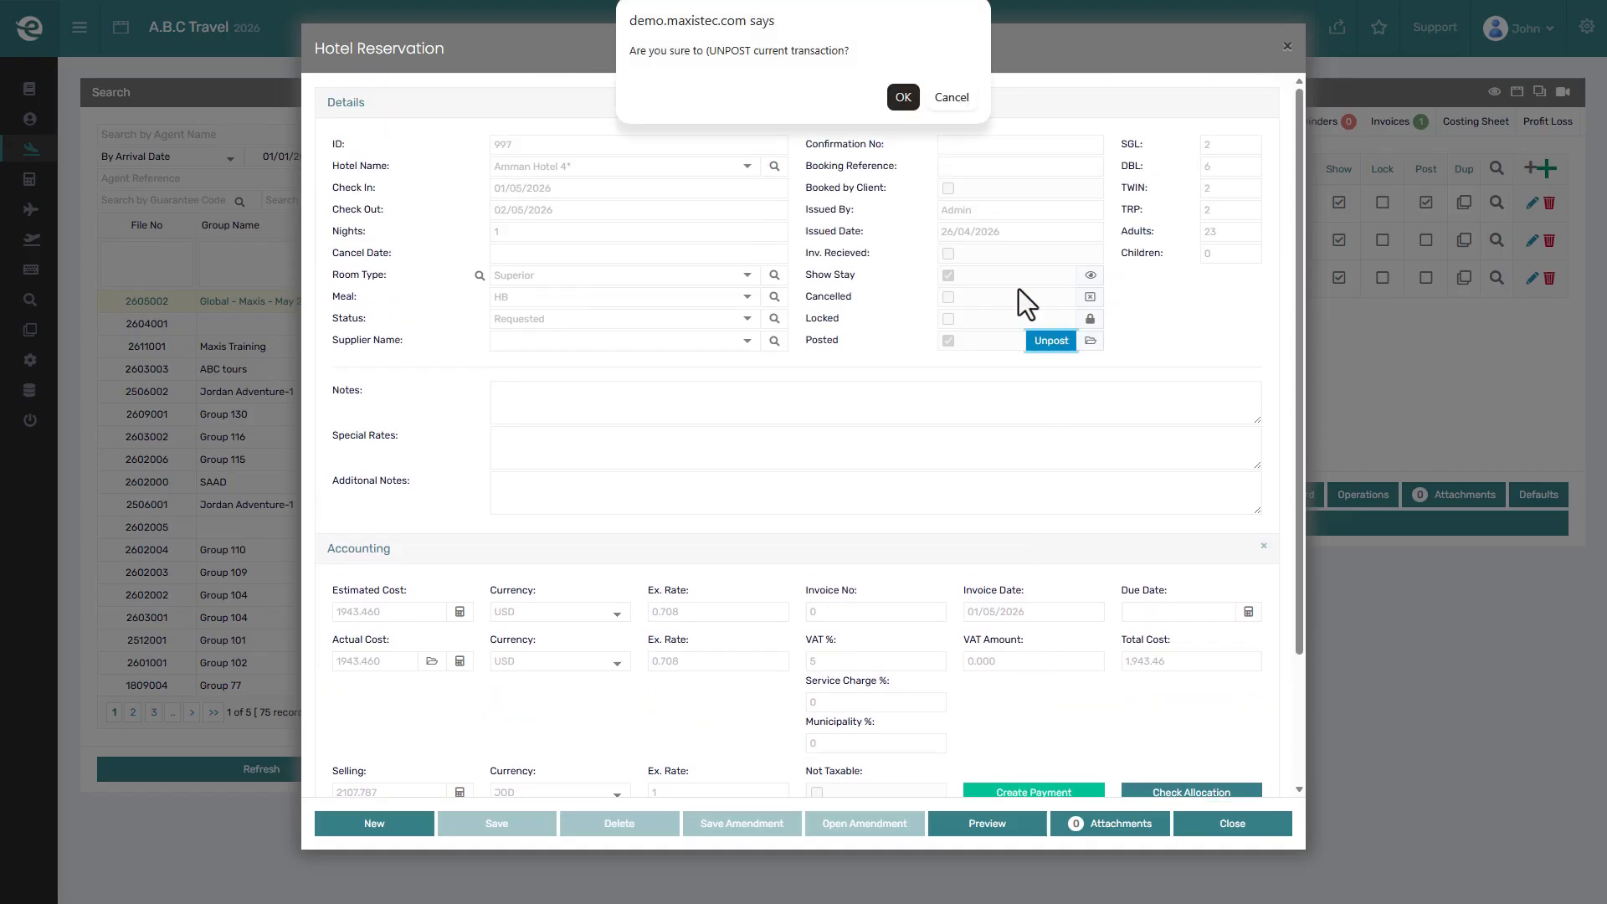
click(902, 106)
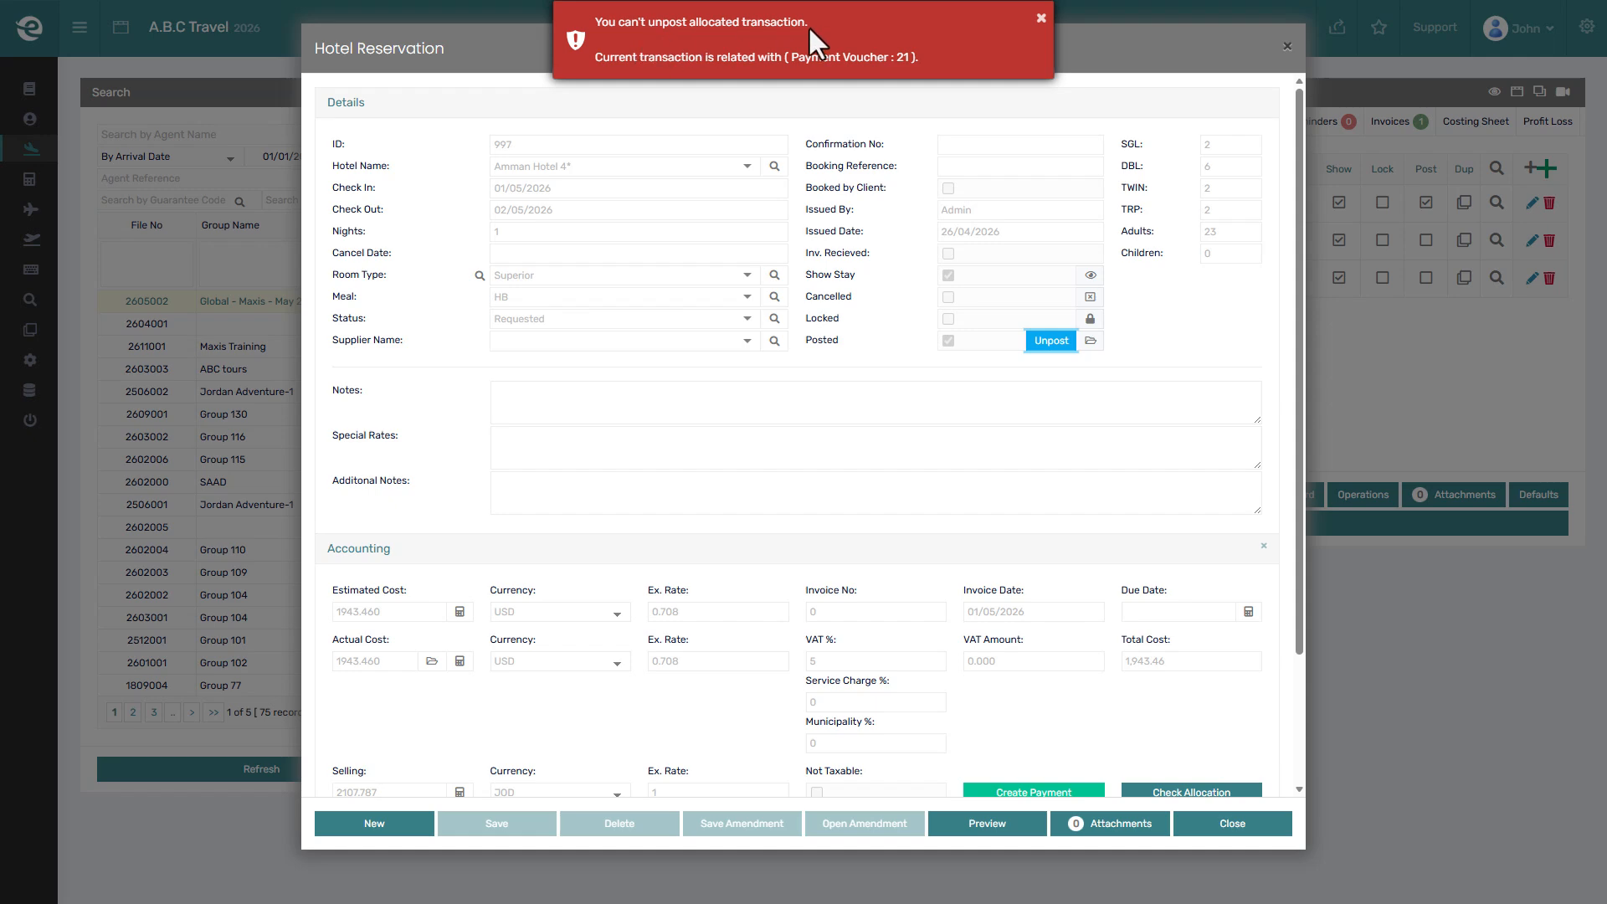
click(1039, 15)
click(1287, 46)
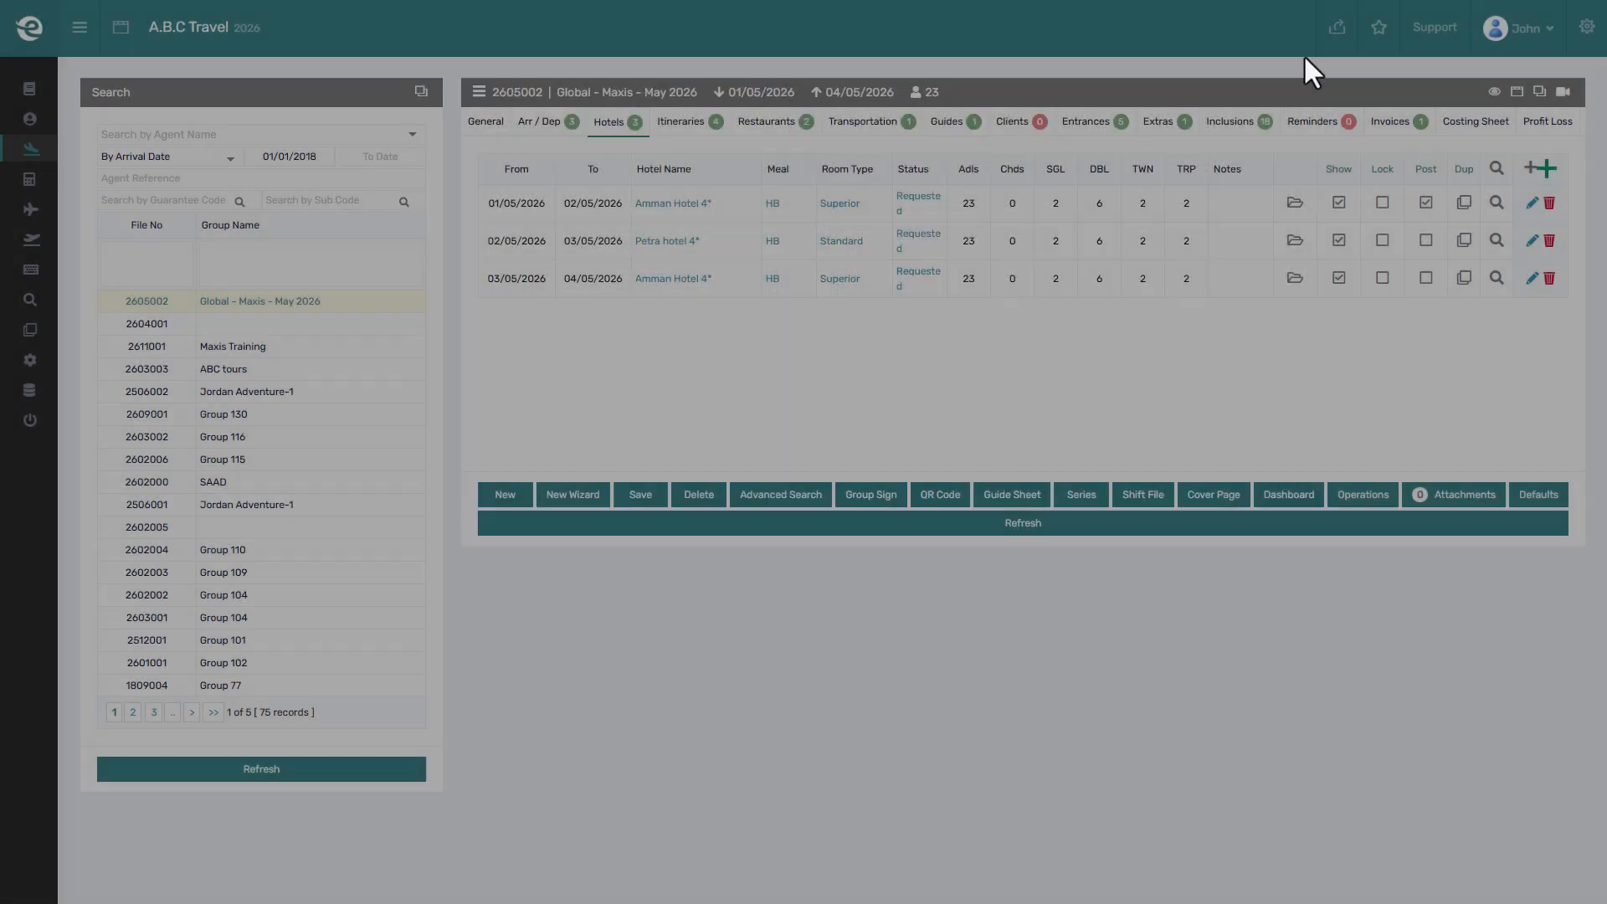
Open the posted invoice of the Global - Maxis - May 2026 file, try to unpost it, and close it
click(1398, 119)
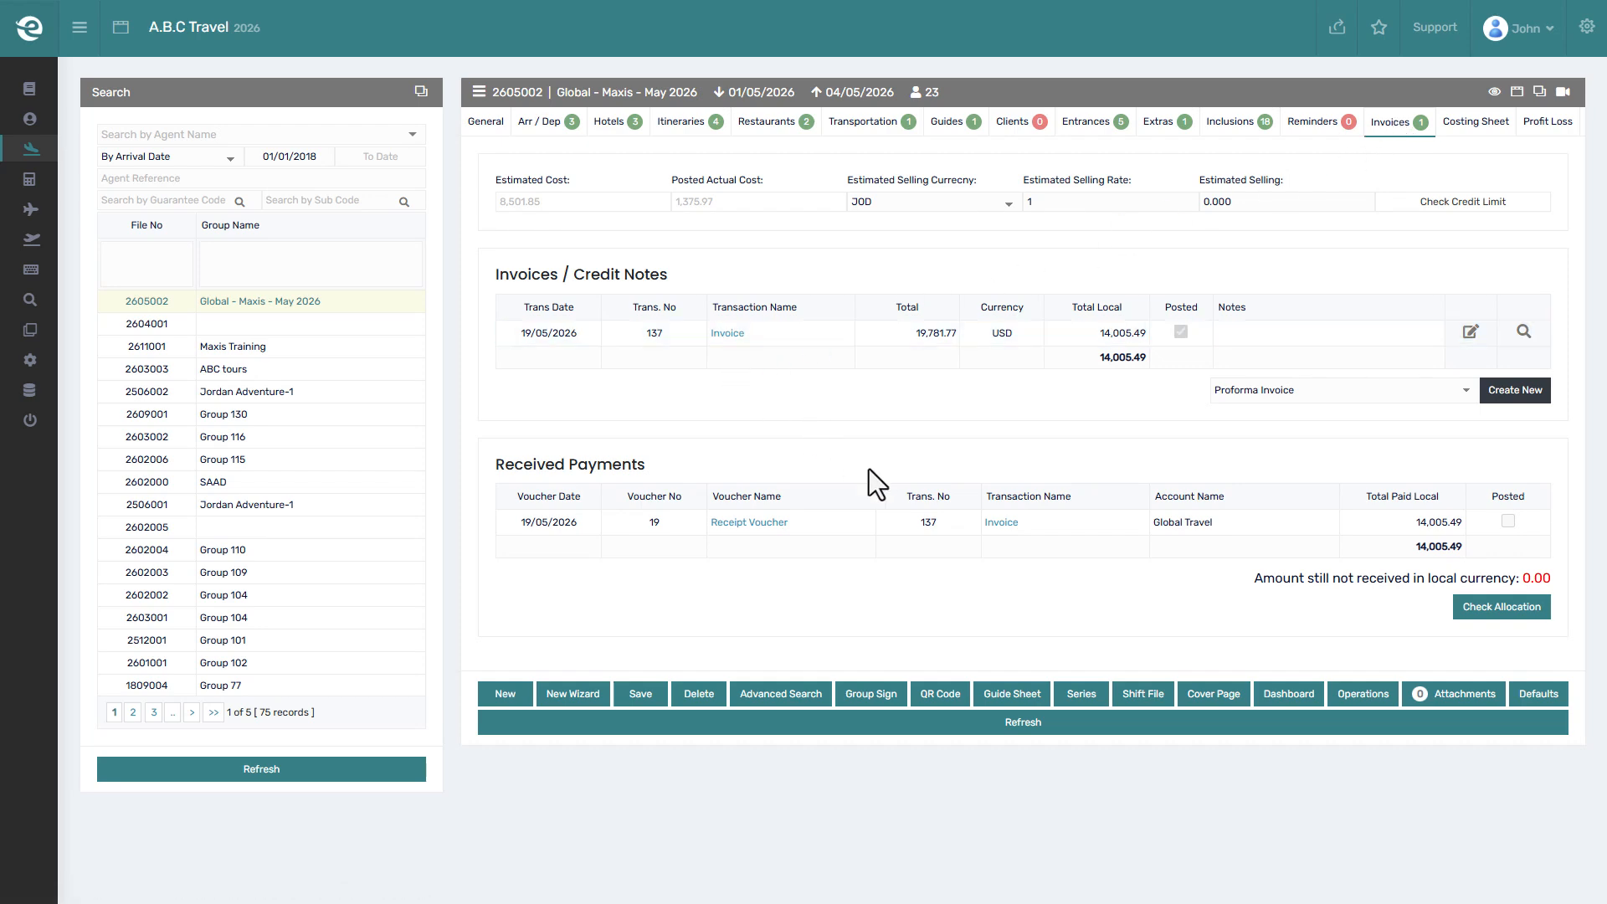
click(729, 334)
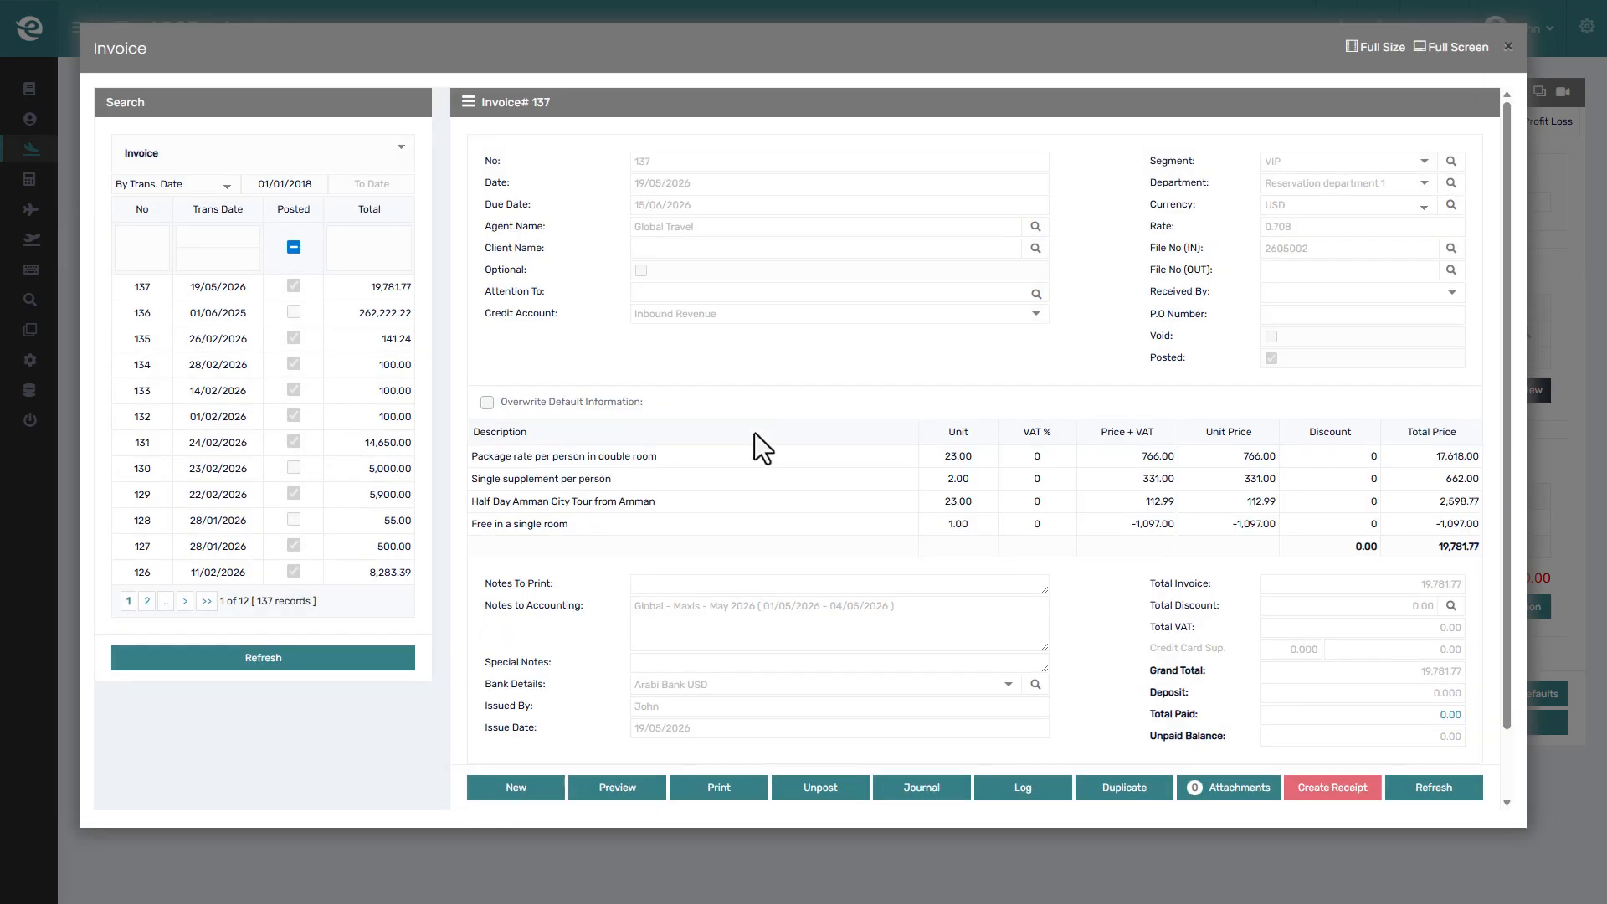
click(837, 785)
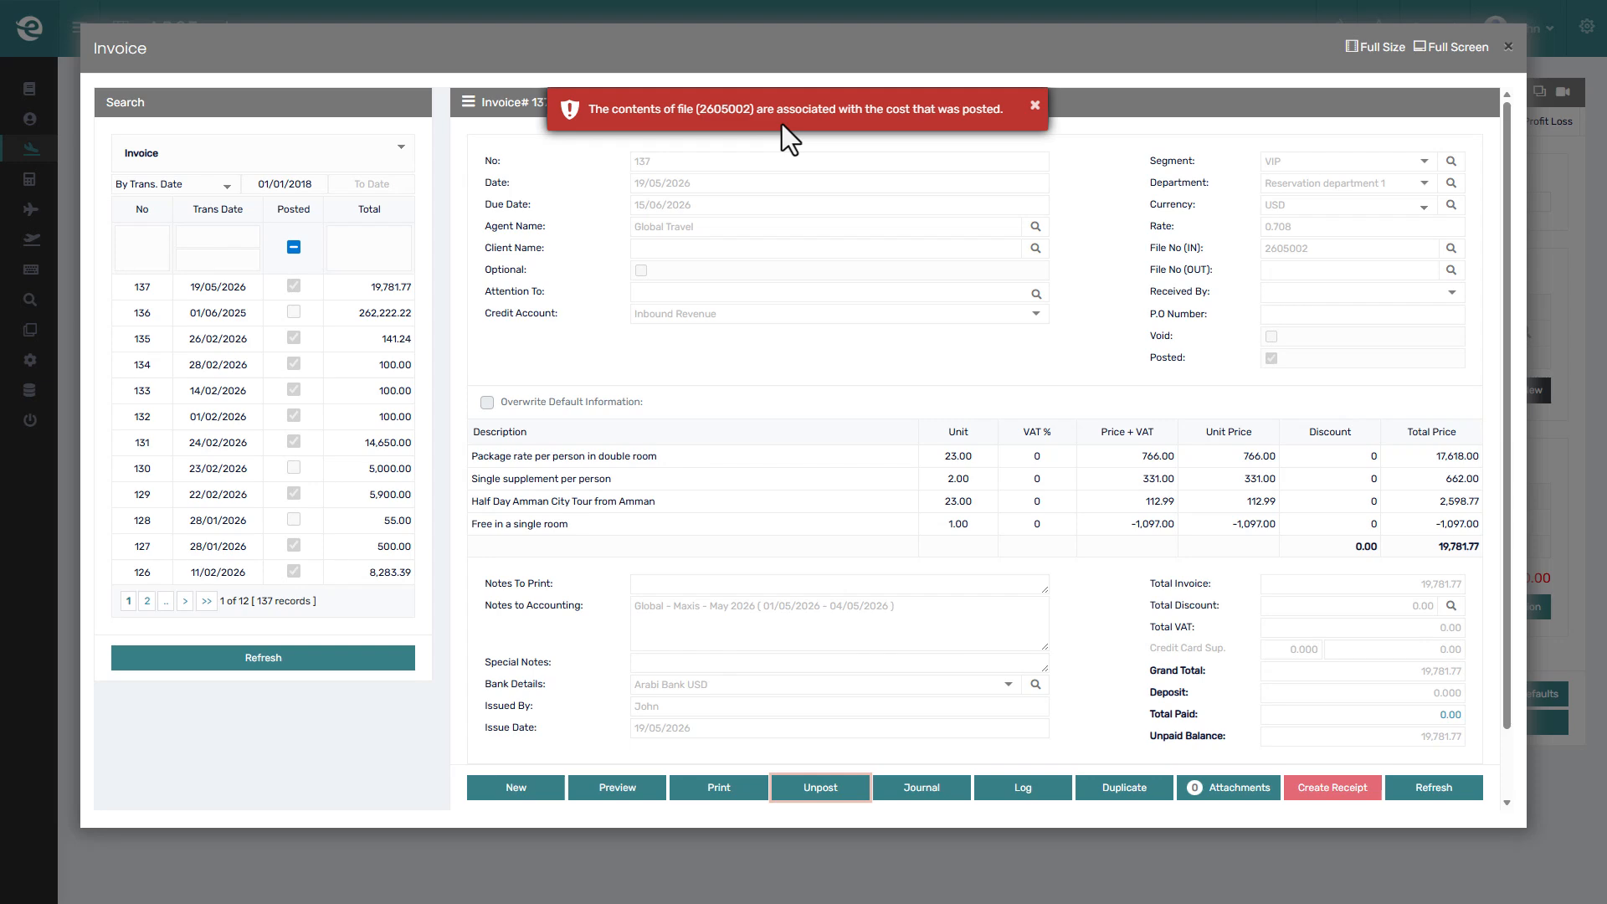
click(1031, 98)
click(1507, 47)
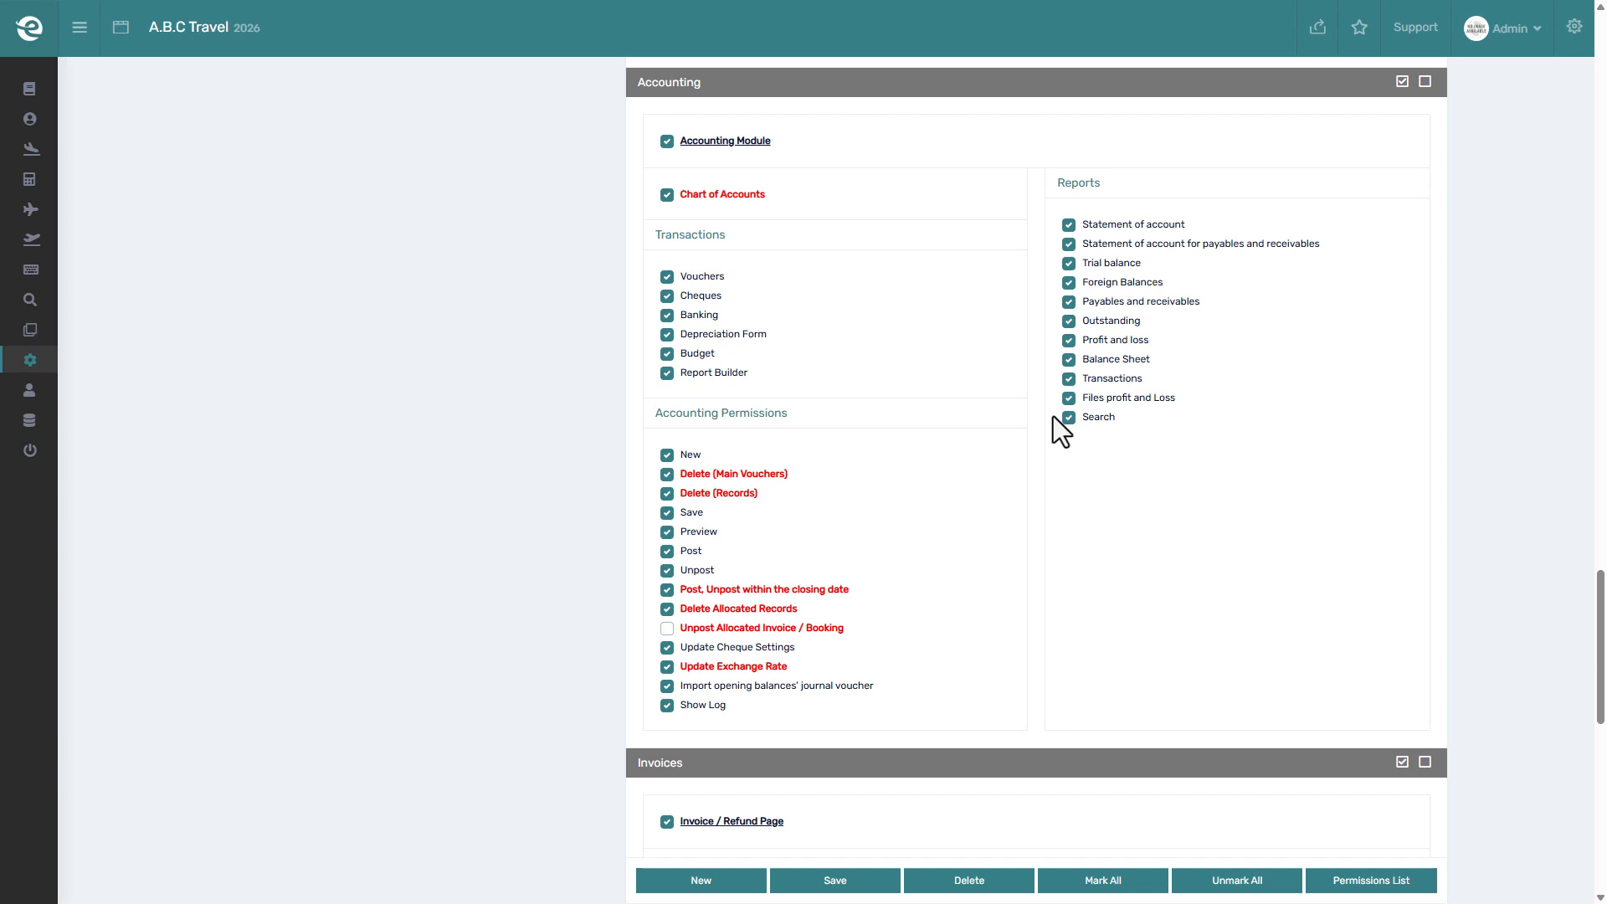
In the Invoices permissions, turn the Invoice / Refund Page permission off and back on twice
scroll(1053, 415, down, 5)
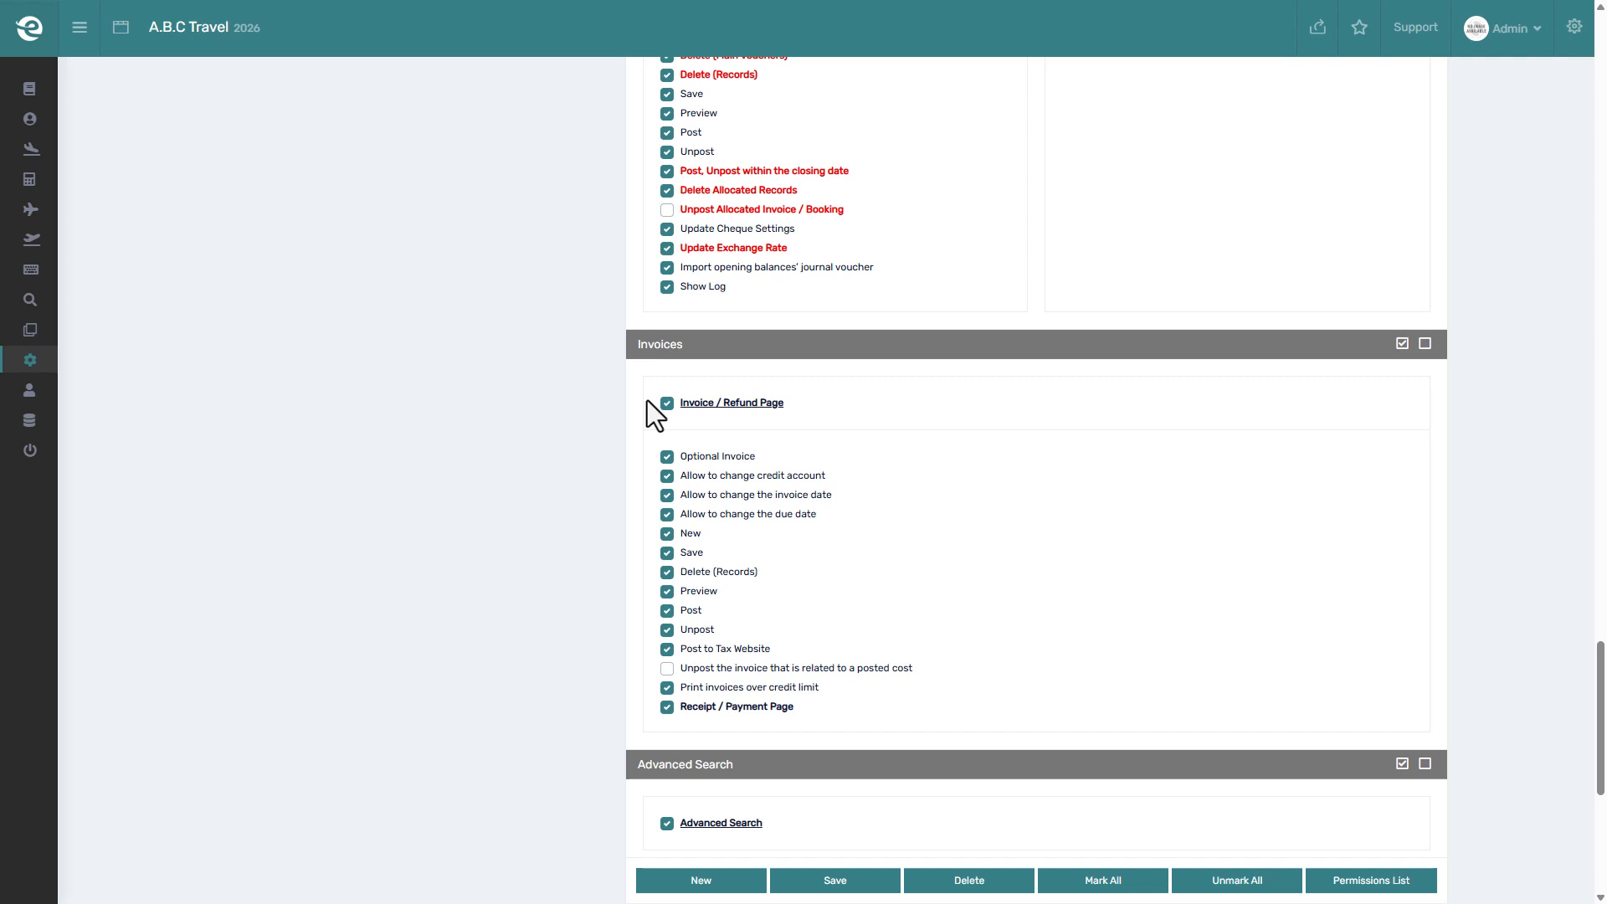
scroll(646, 400, down, 1)
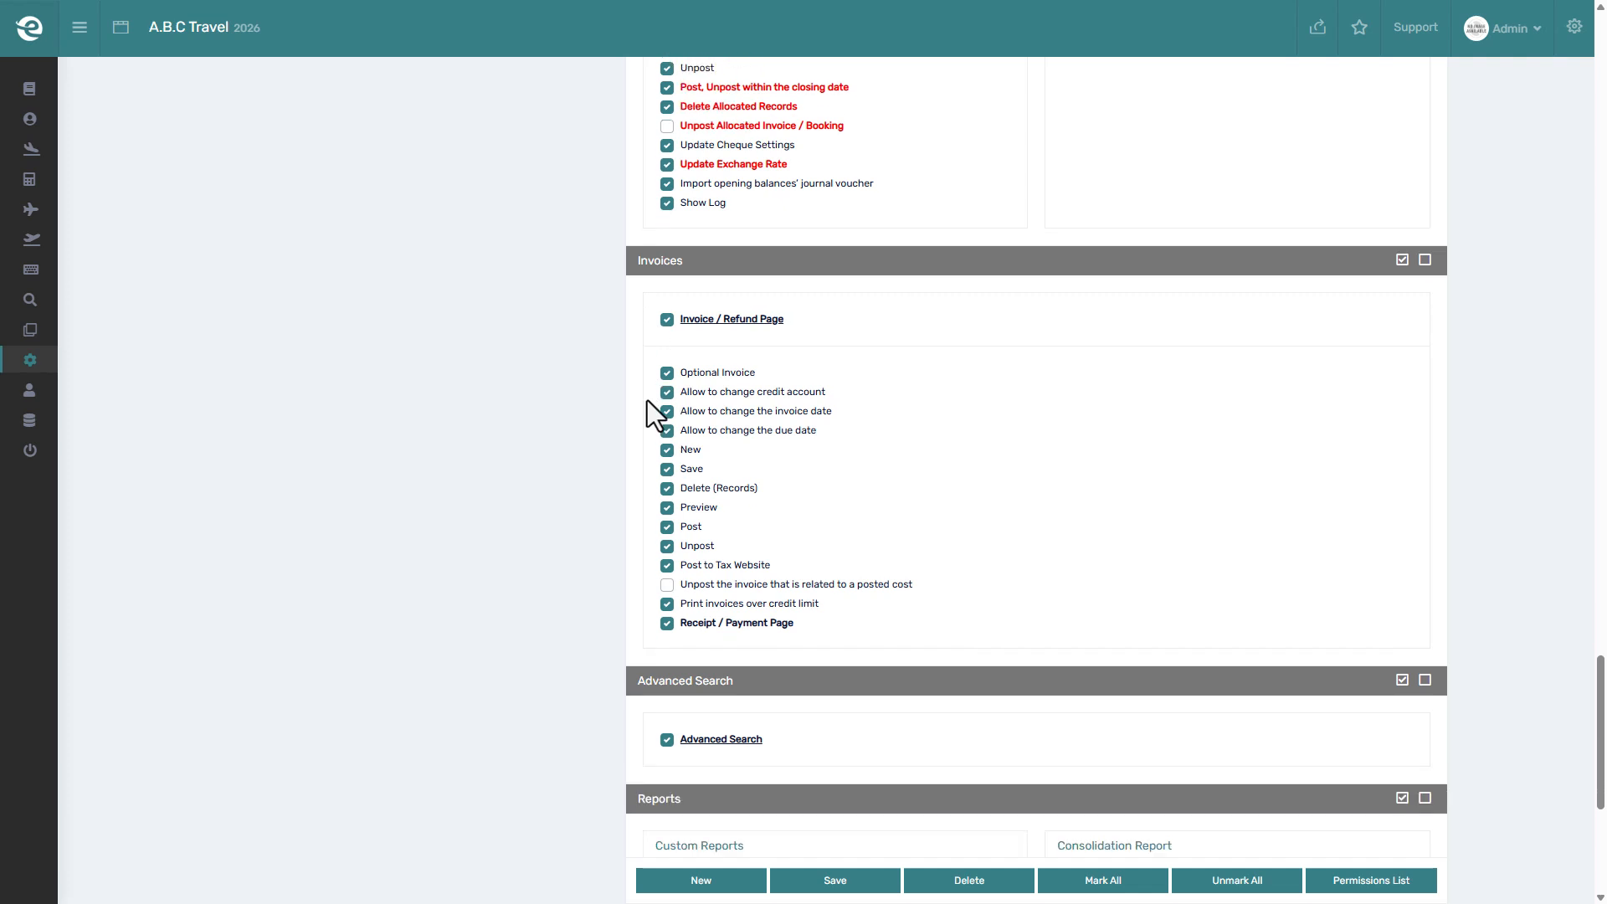
click(666, 319)
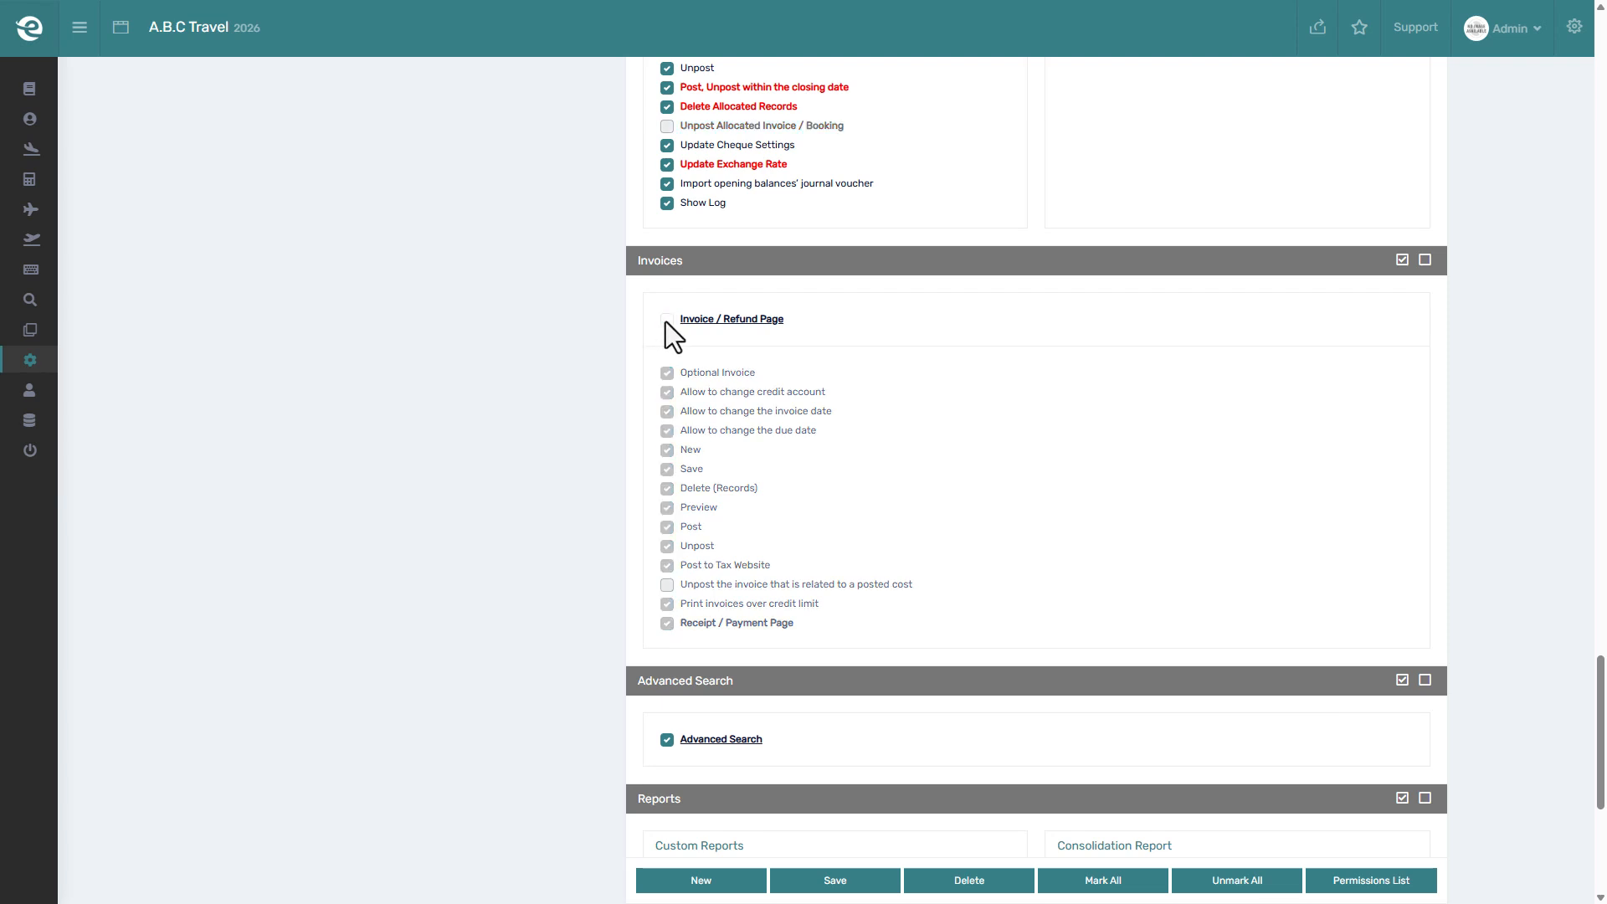
click(666, 320)
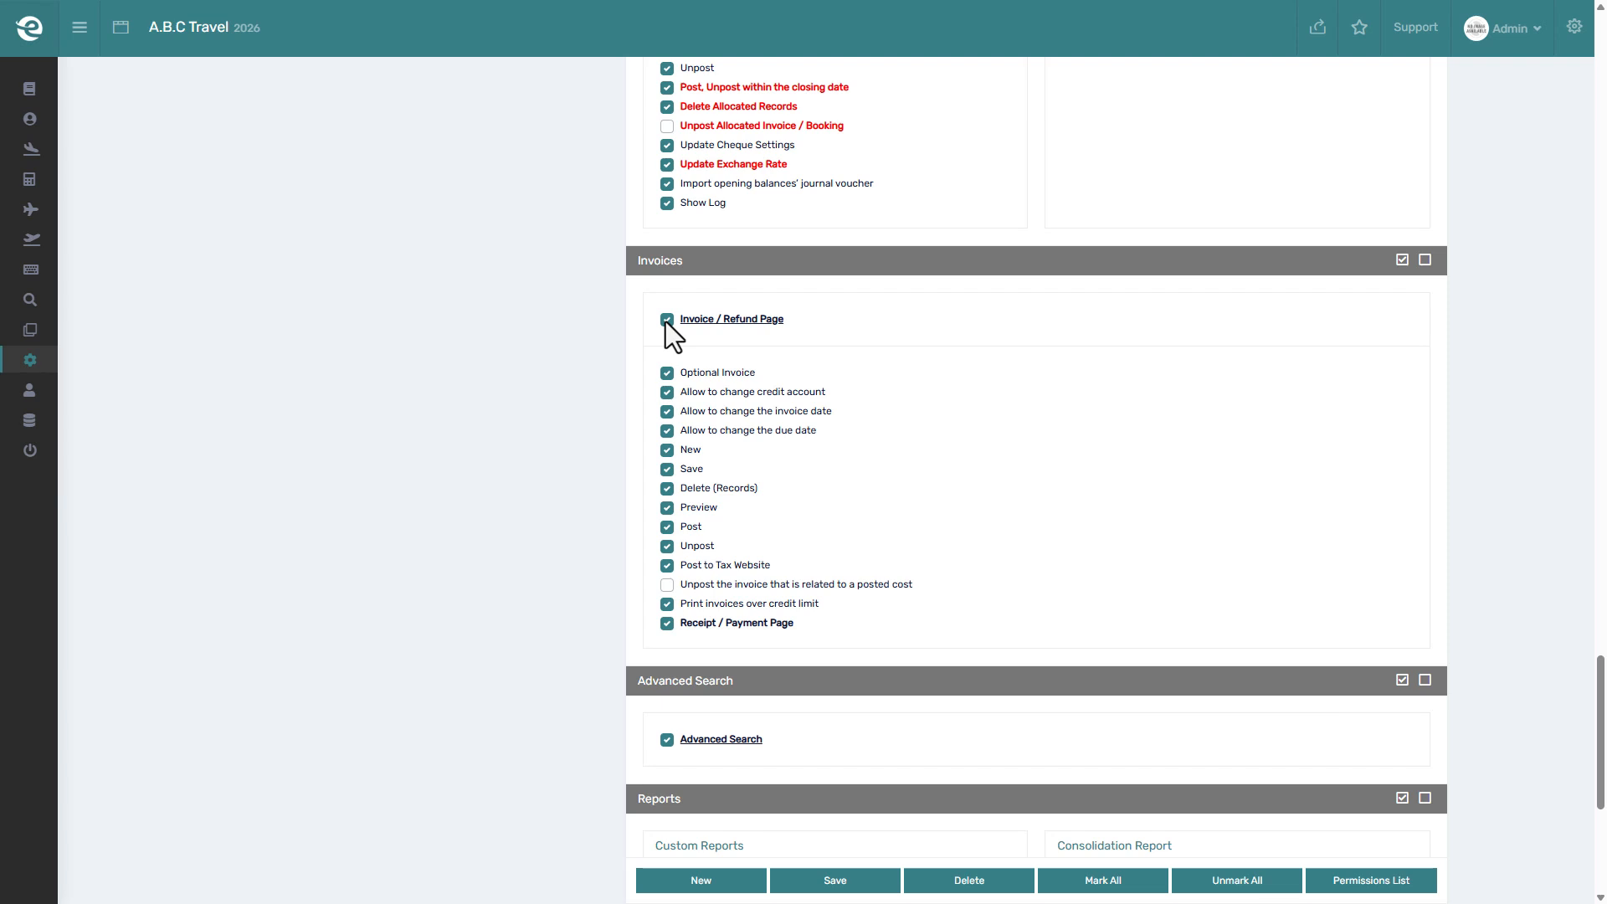
click(666, 320)
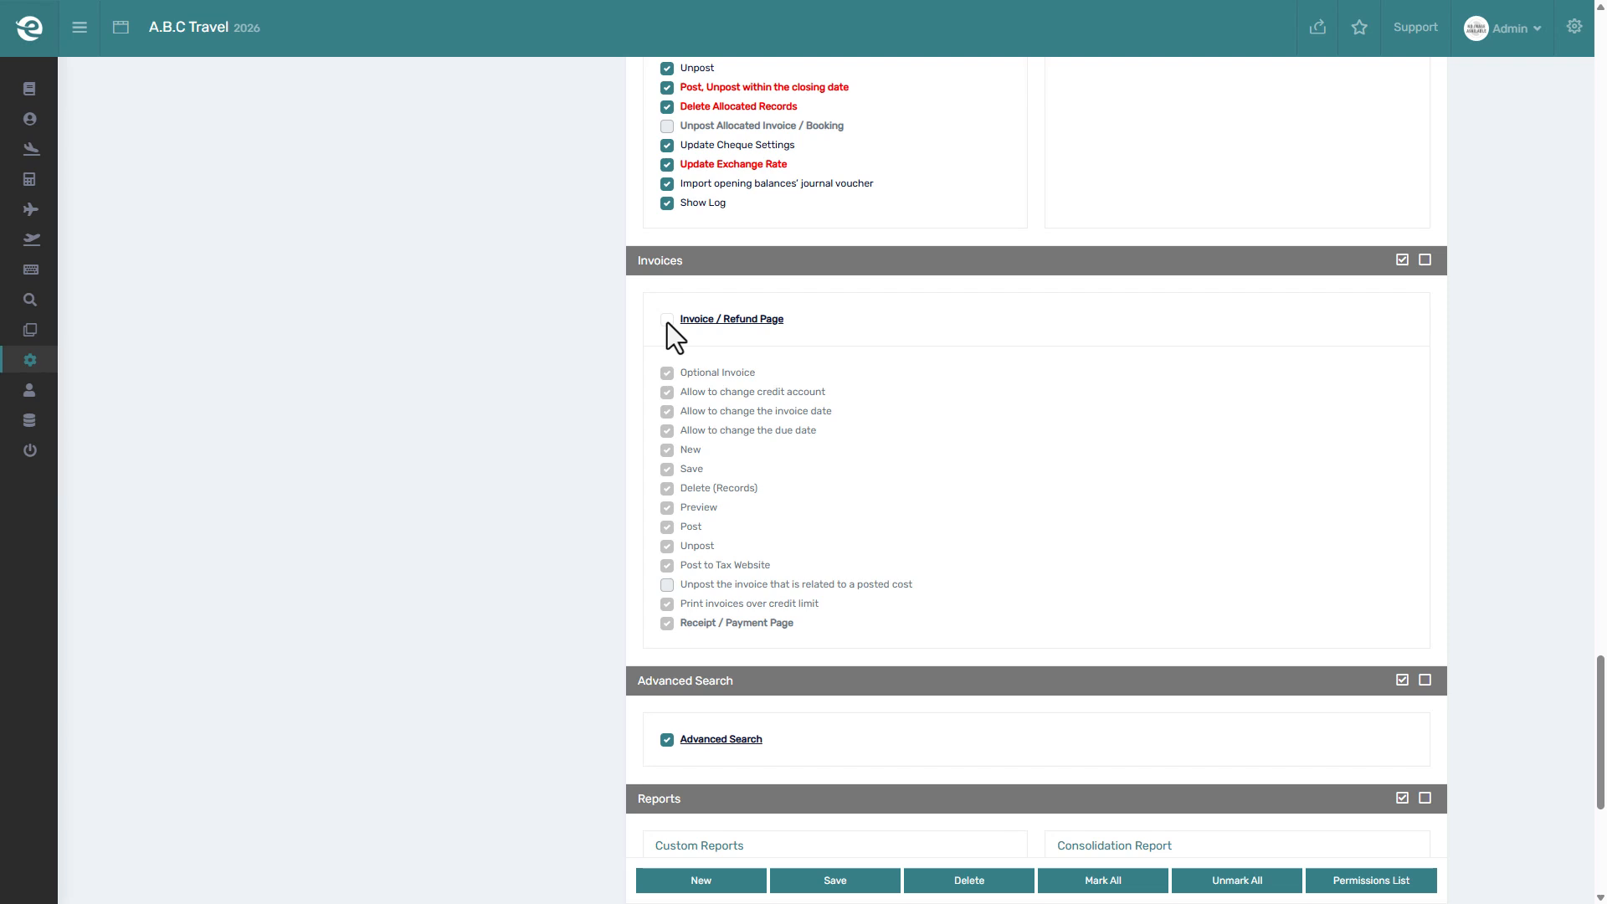
click(666, 319)
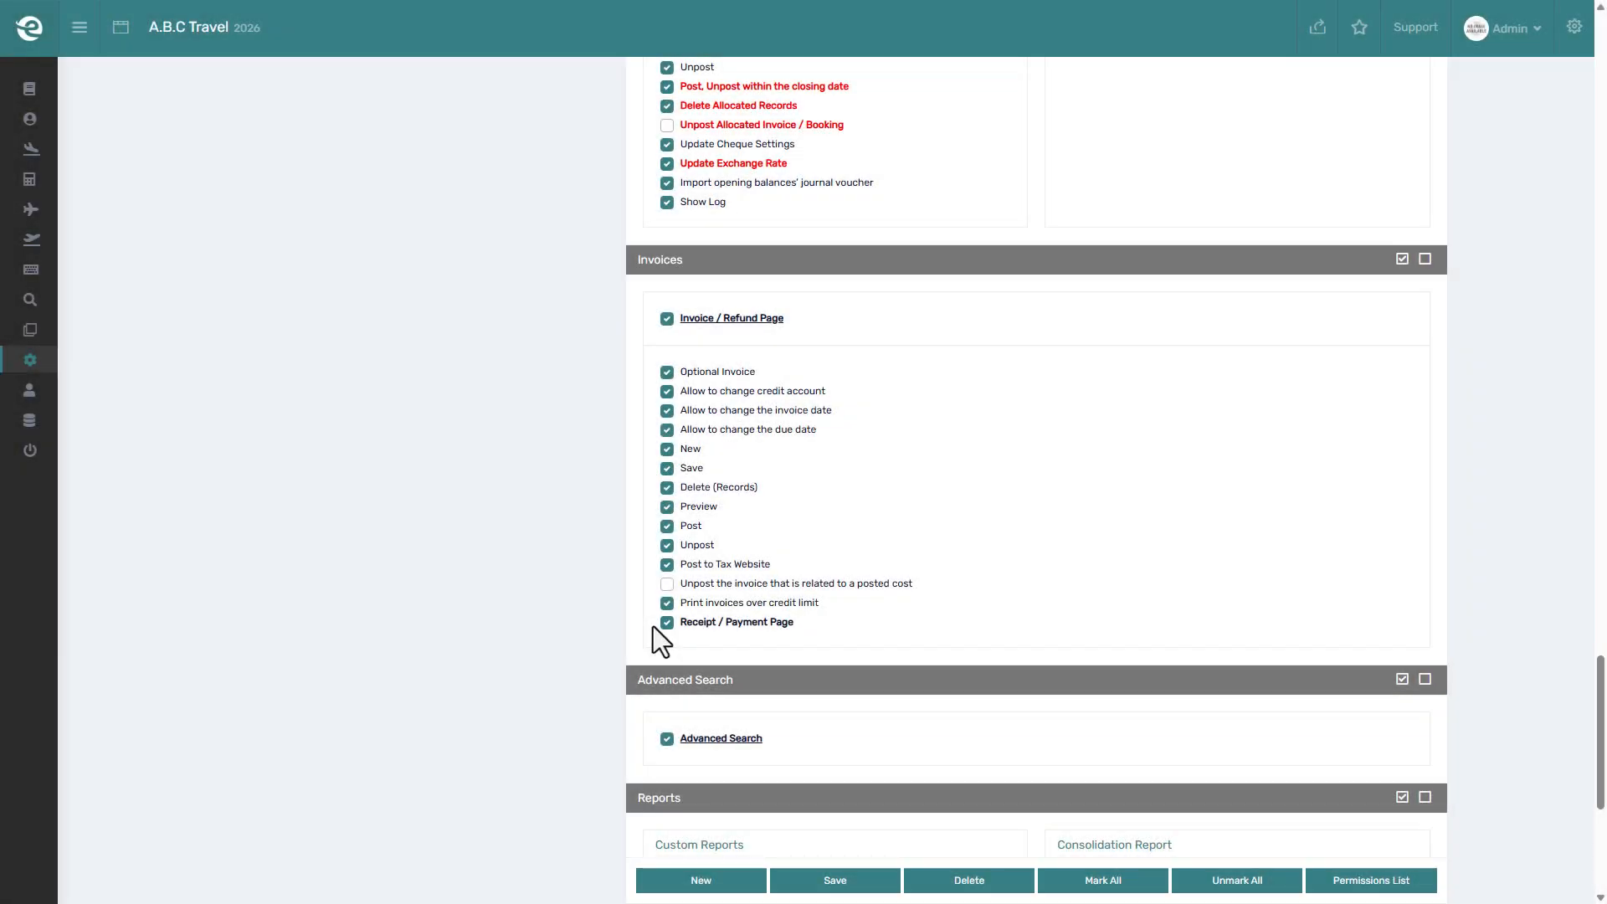
Review the Advanced Search, Reports and System Control permission sections
scroll(653, 626, down, 5)
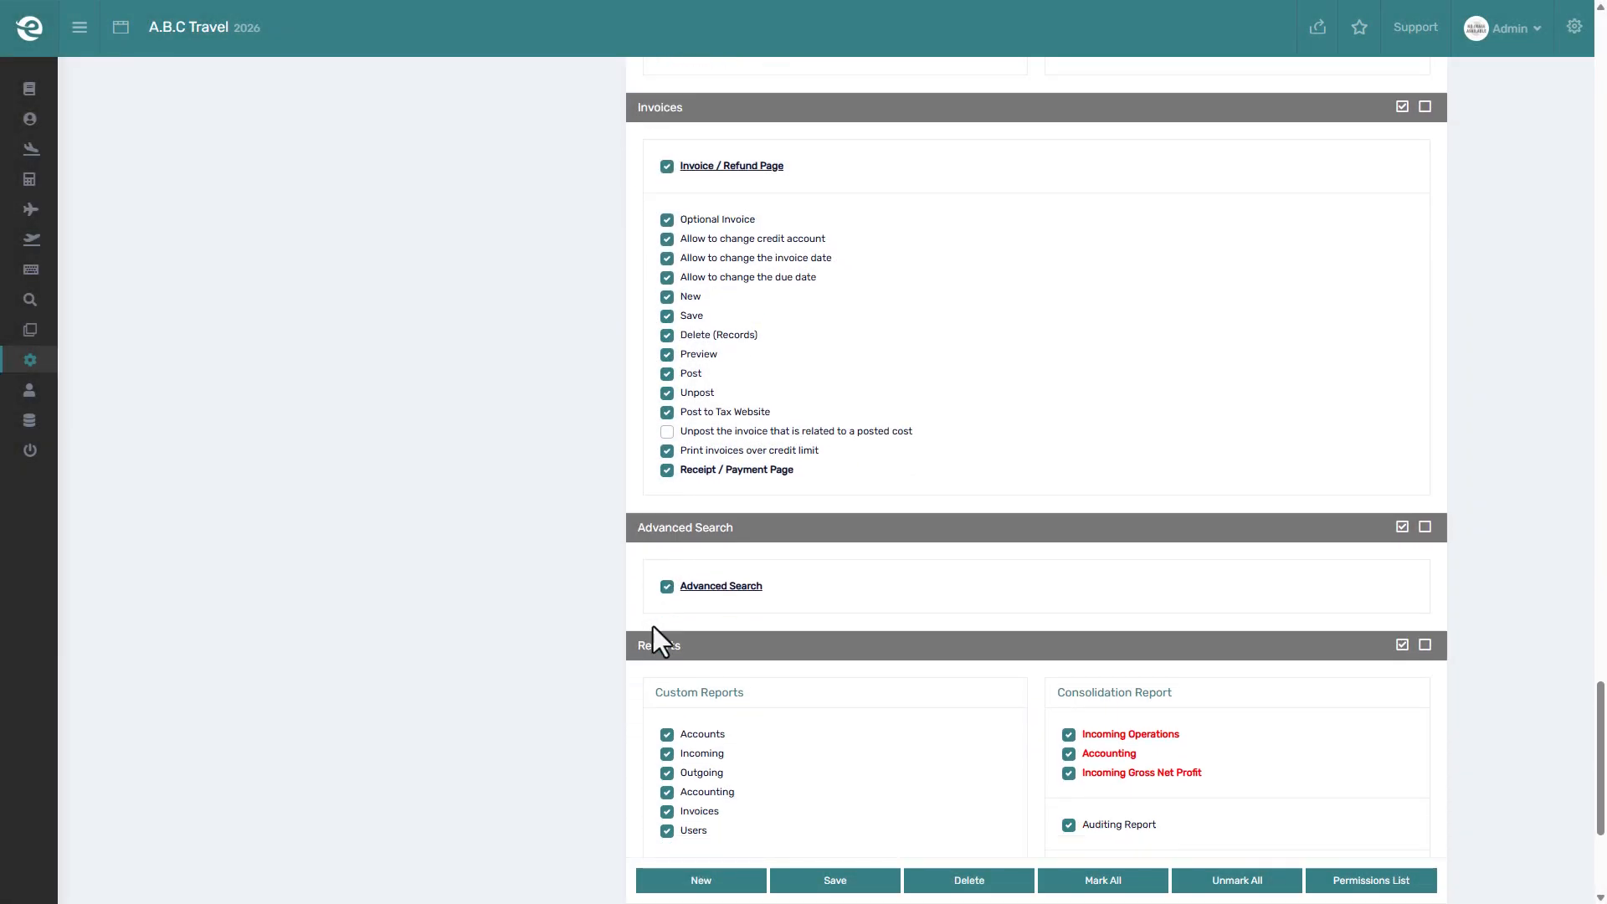
scroll(610, 395, down, 1)
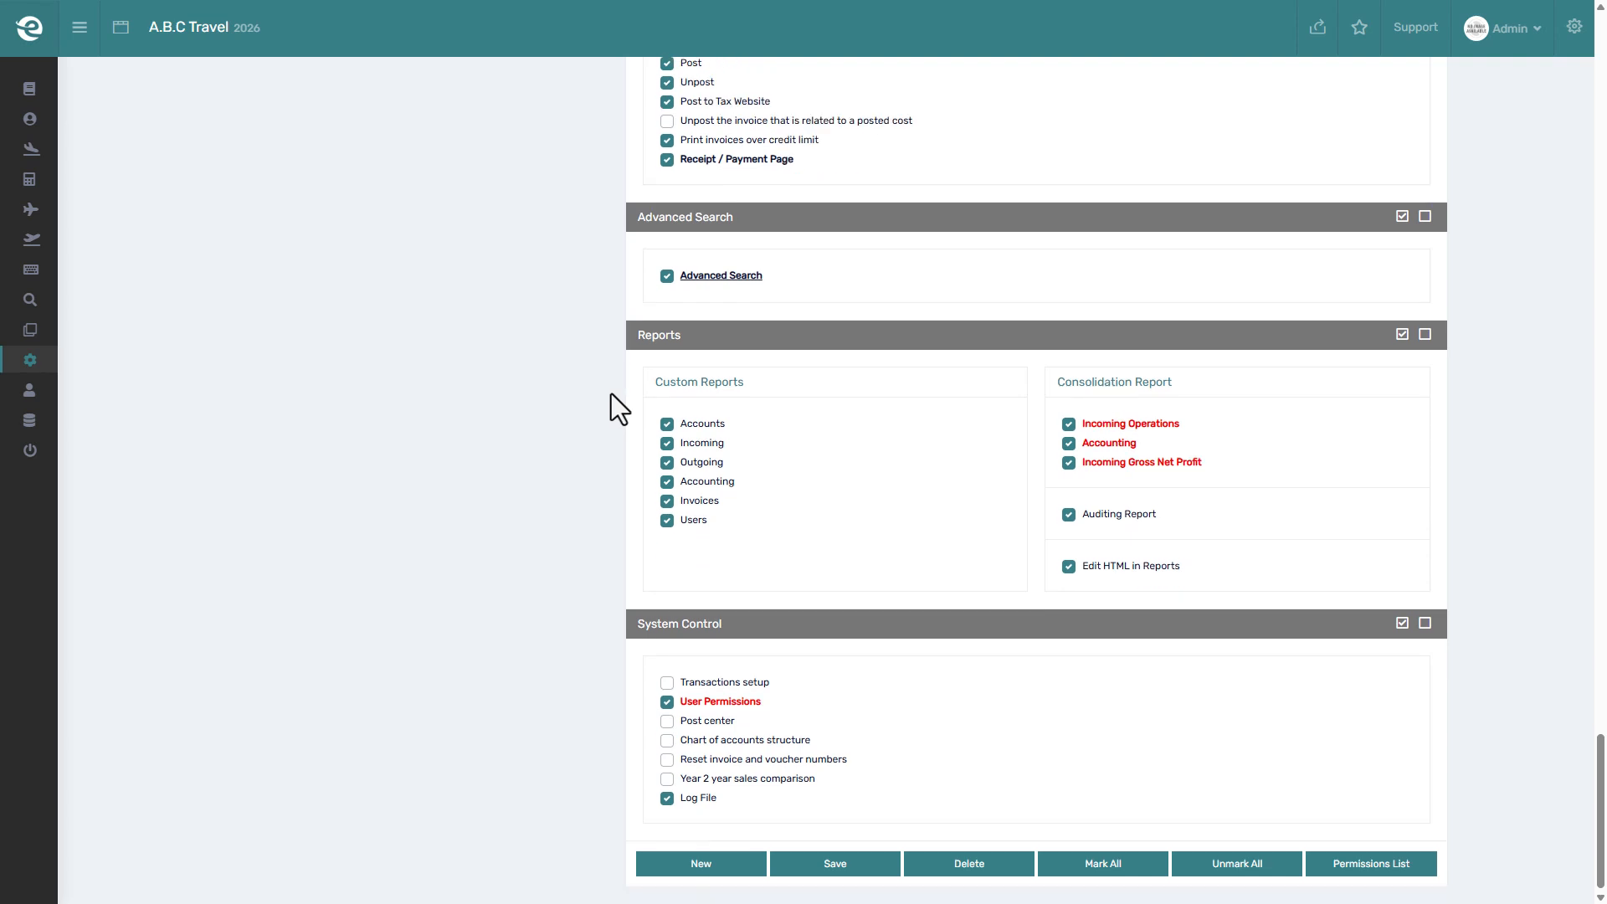